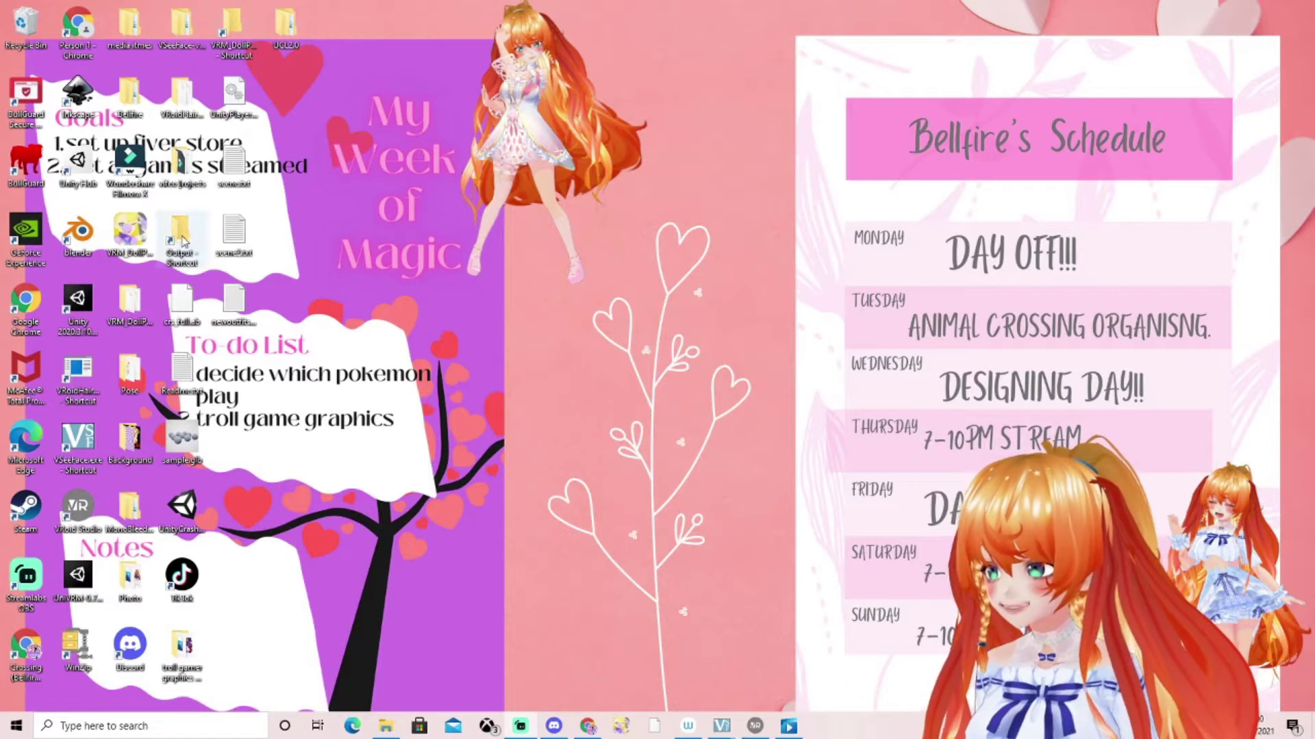
Look through the Bellfire avatars folder inside the Bellfire folder on the desktop, and close it.
double_click(131, 96)
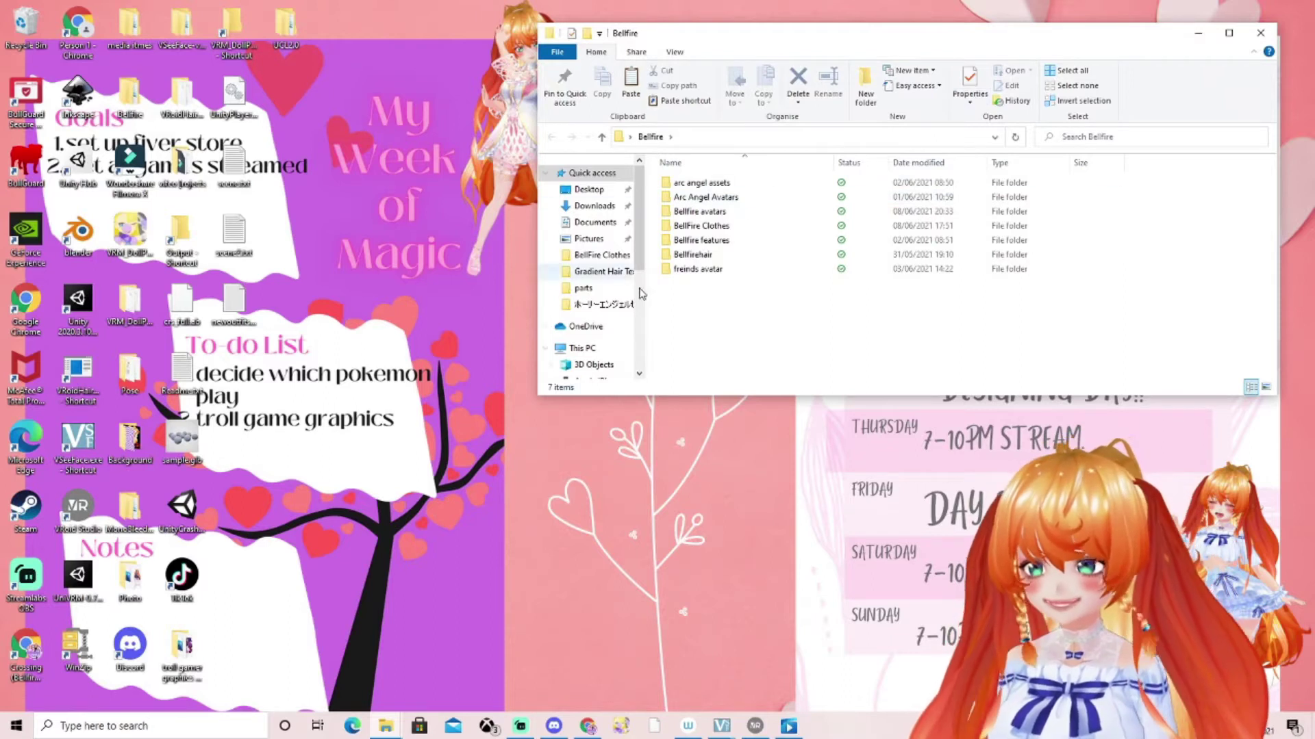
double_click(719, 217)
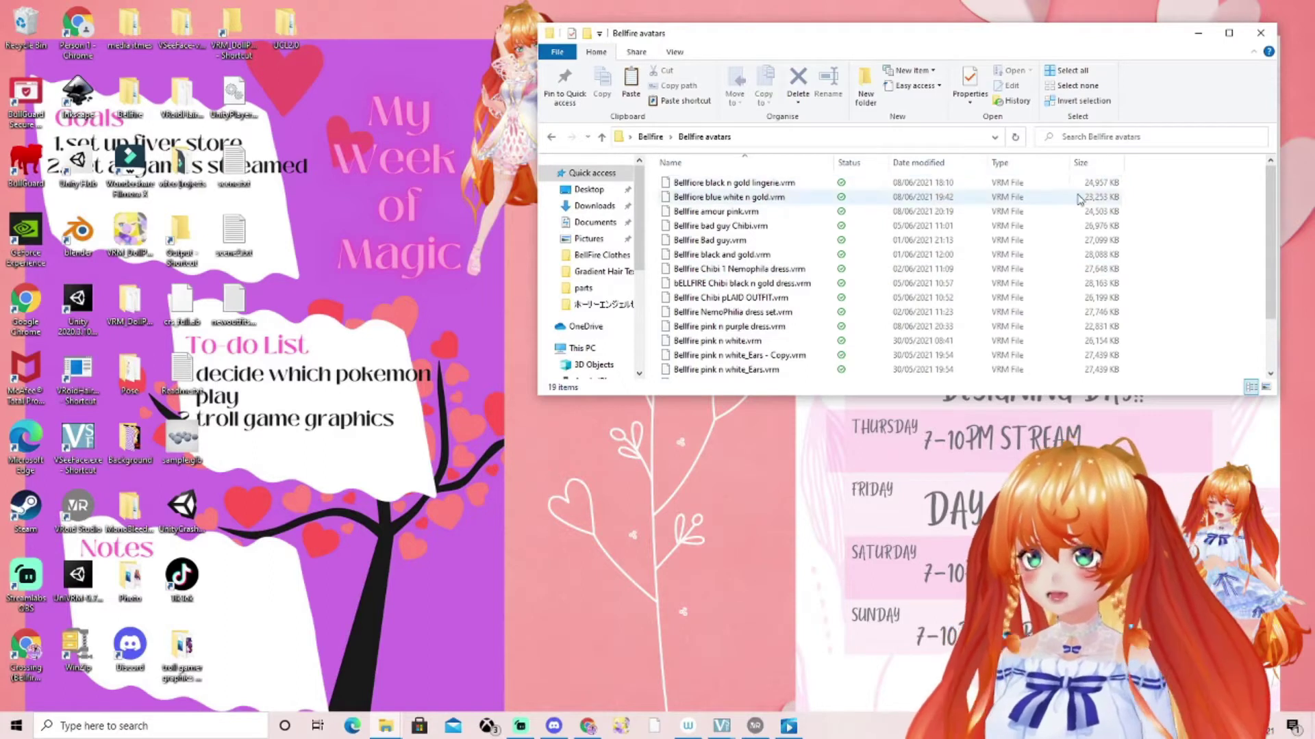
left_click(1260, 33)
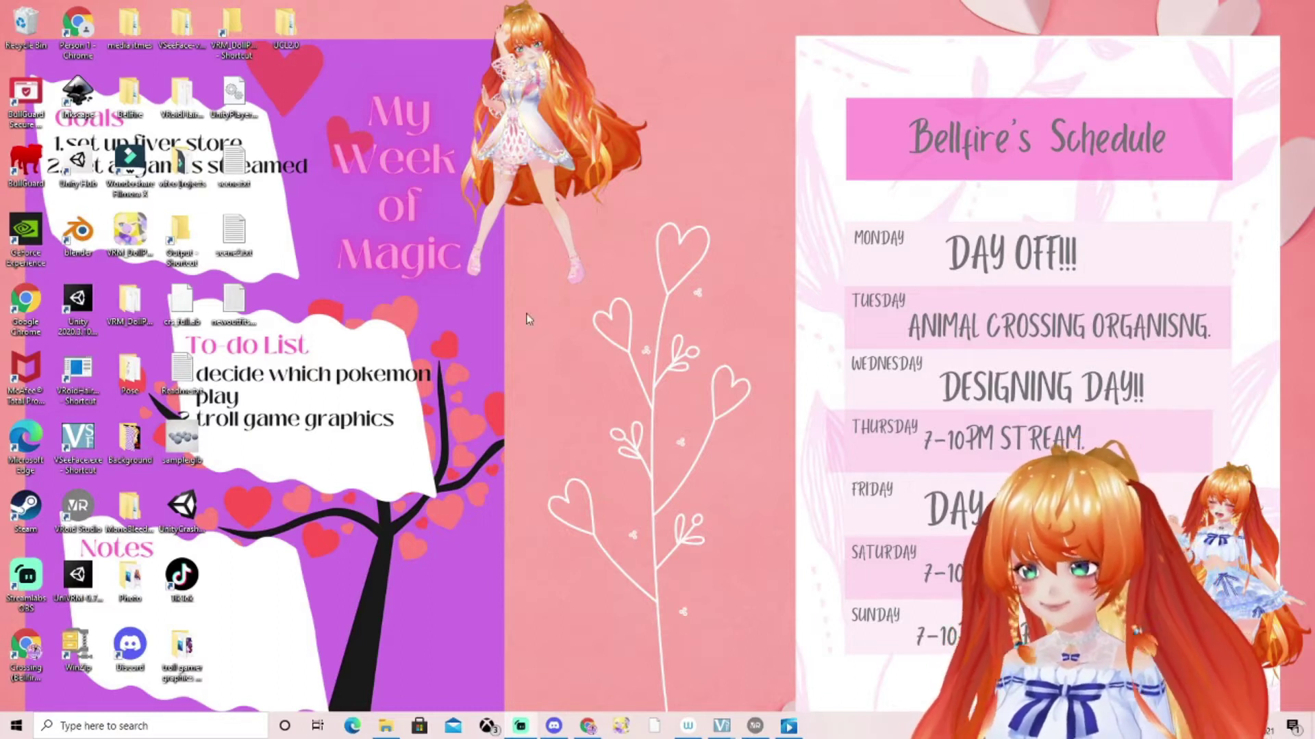
Create a new folder on the desktop and delete it again.
right_click(634, 264)
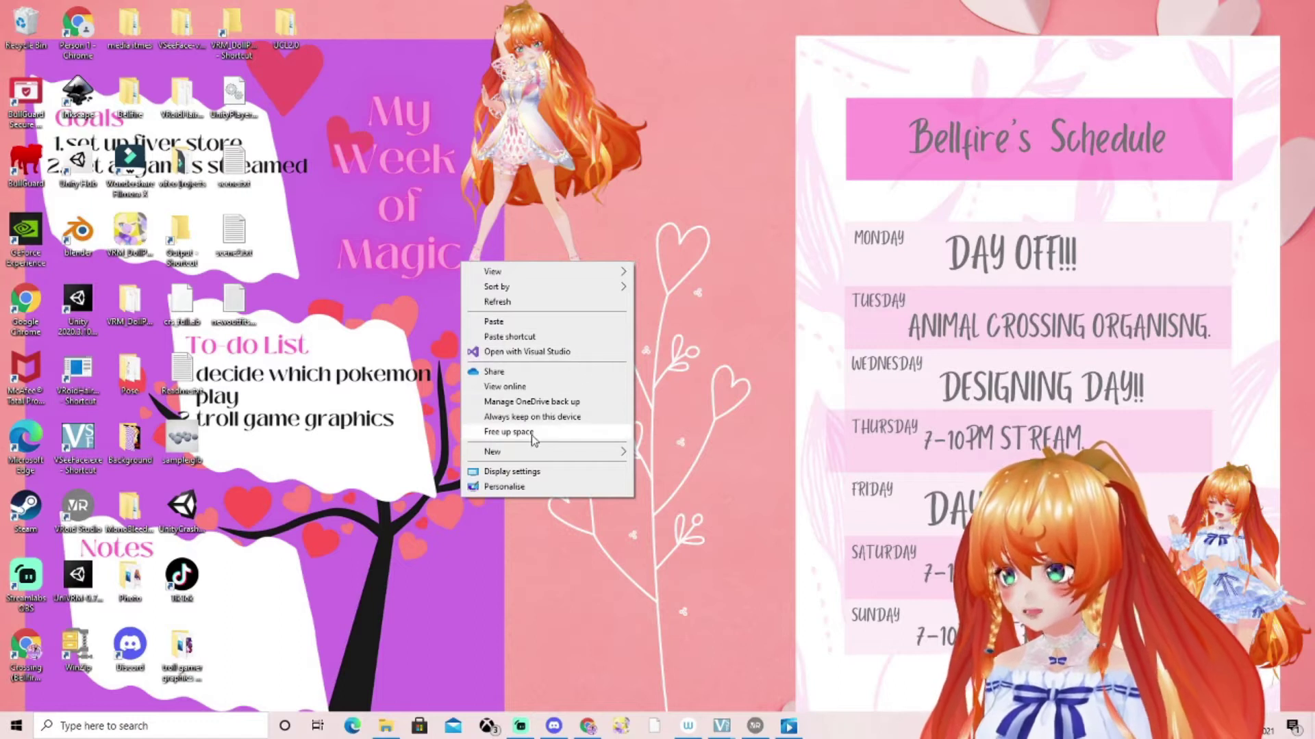
mouse_move(534, 453)
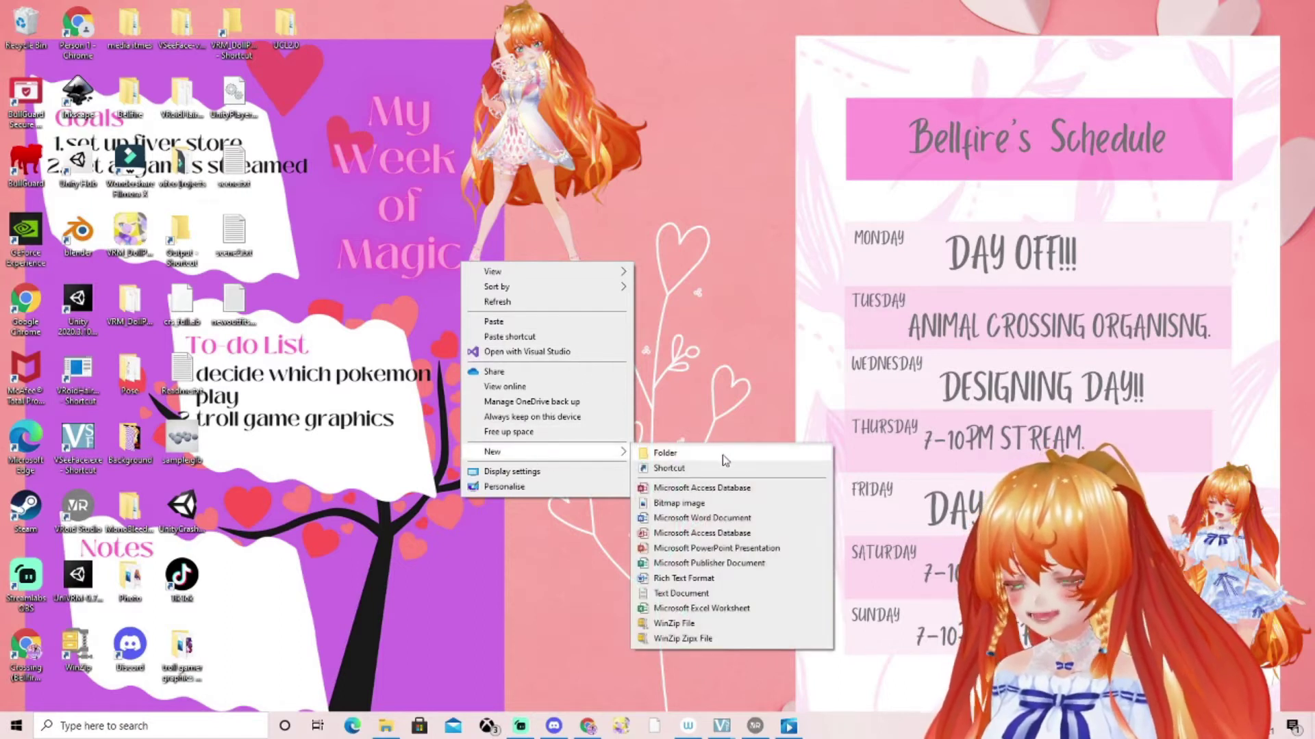
left_click(723, 455)
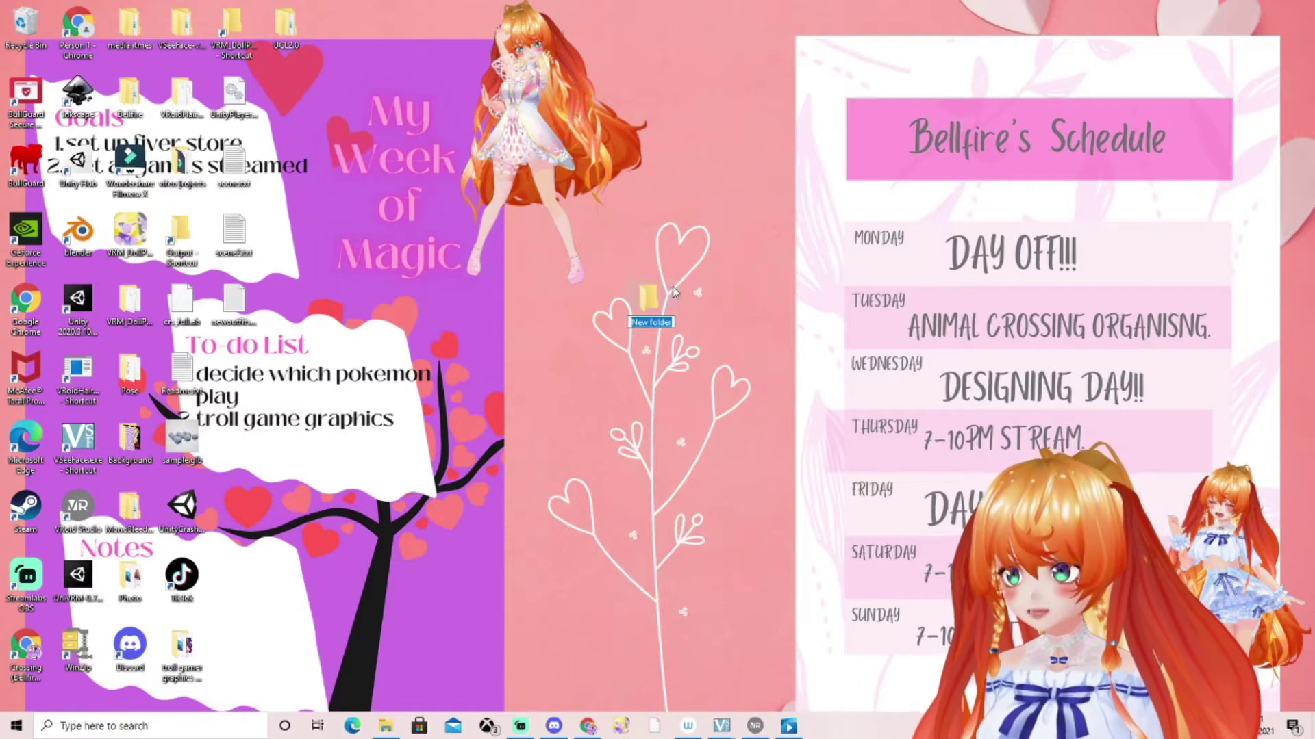
right_click(661, 296)
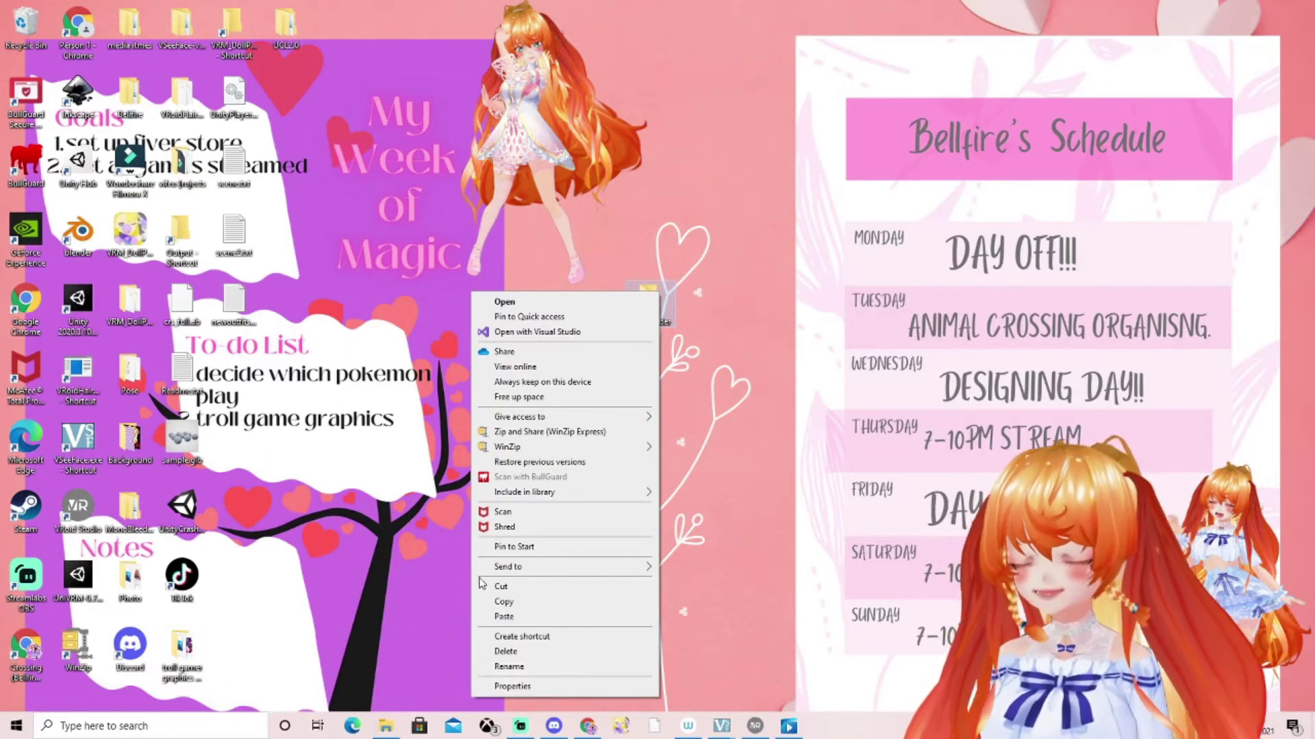
left_click(529, 651)
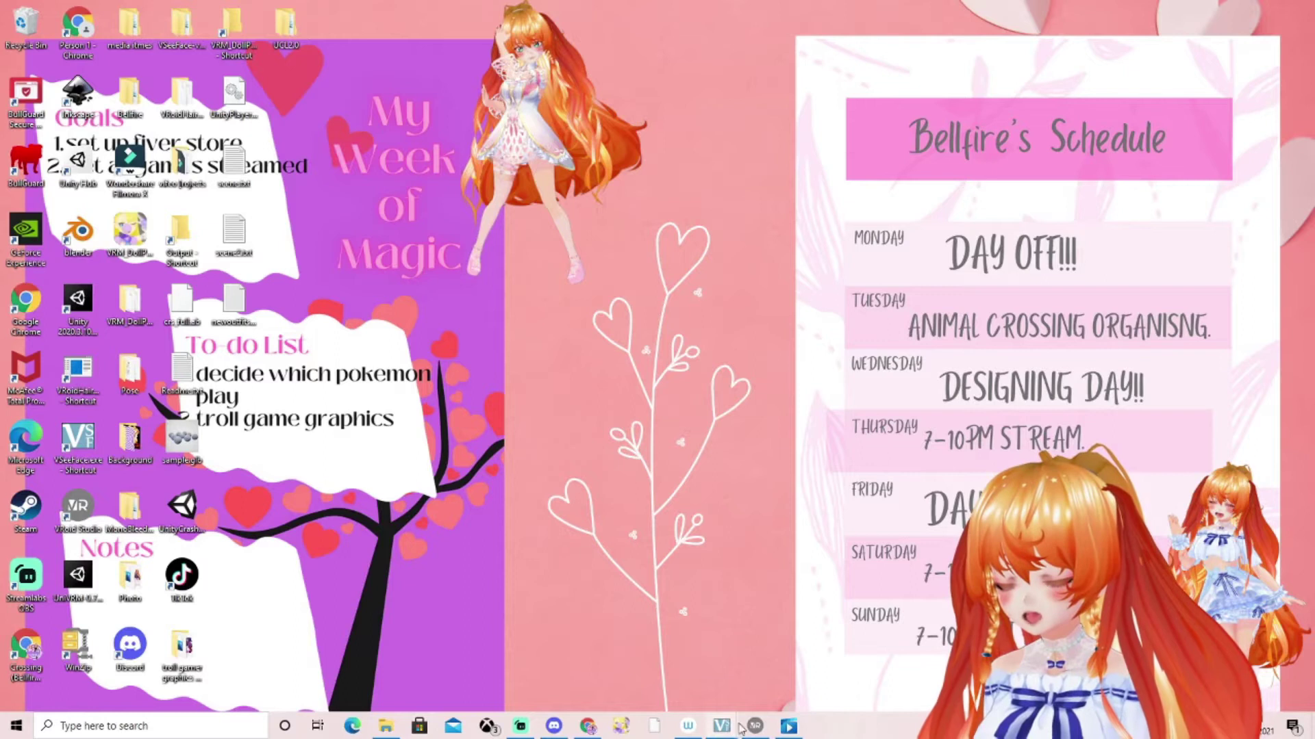
Switch to VRoid Studio, restart it in a maximized window and open the Vivi sample model.
left_click(759, 730)
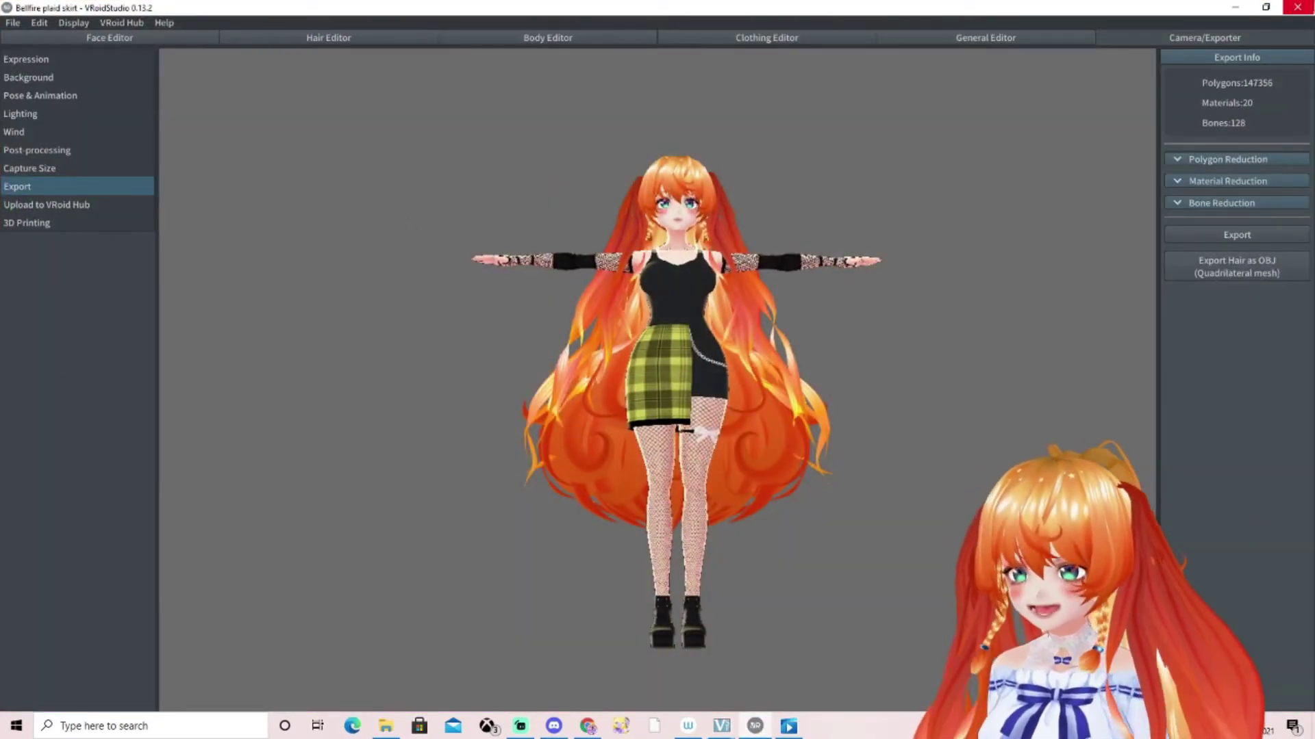
left_click(1309, 6)
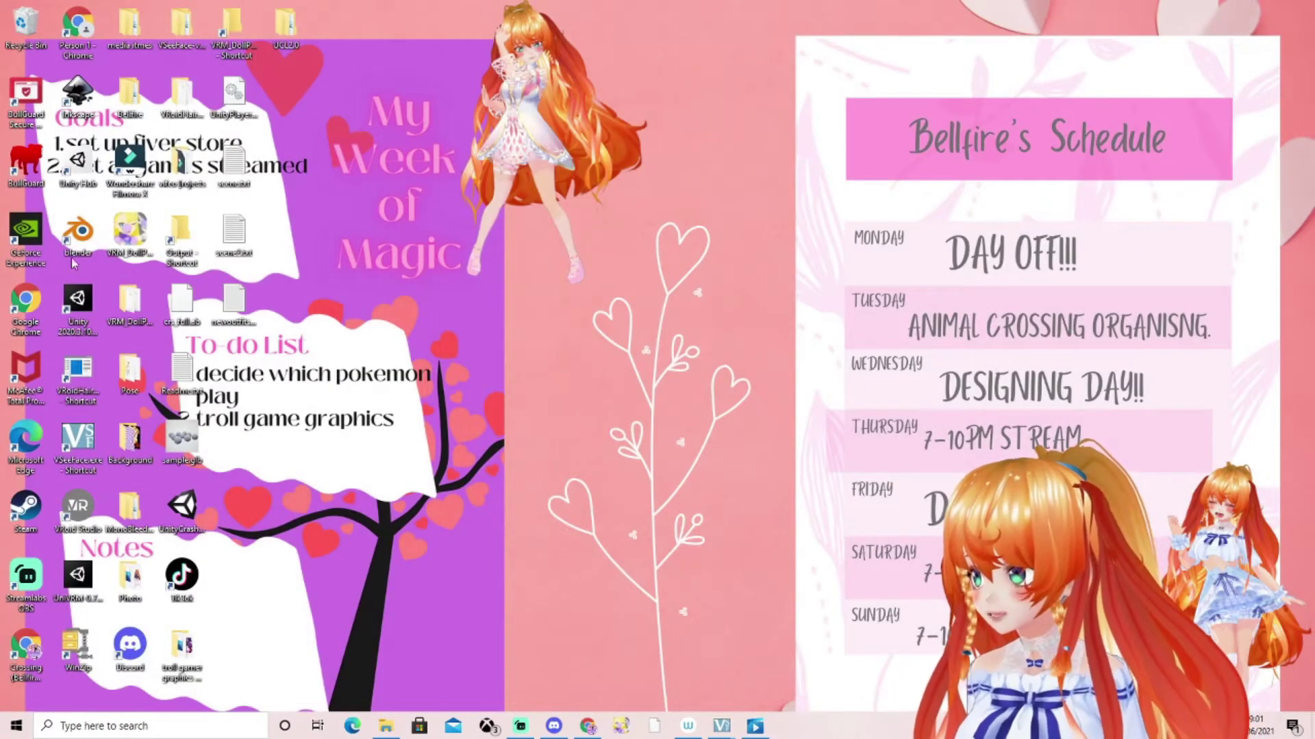
double_click(89, 505)
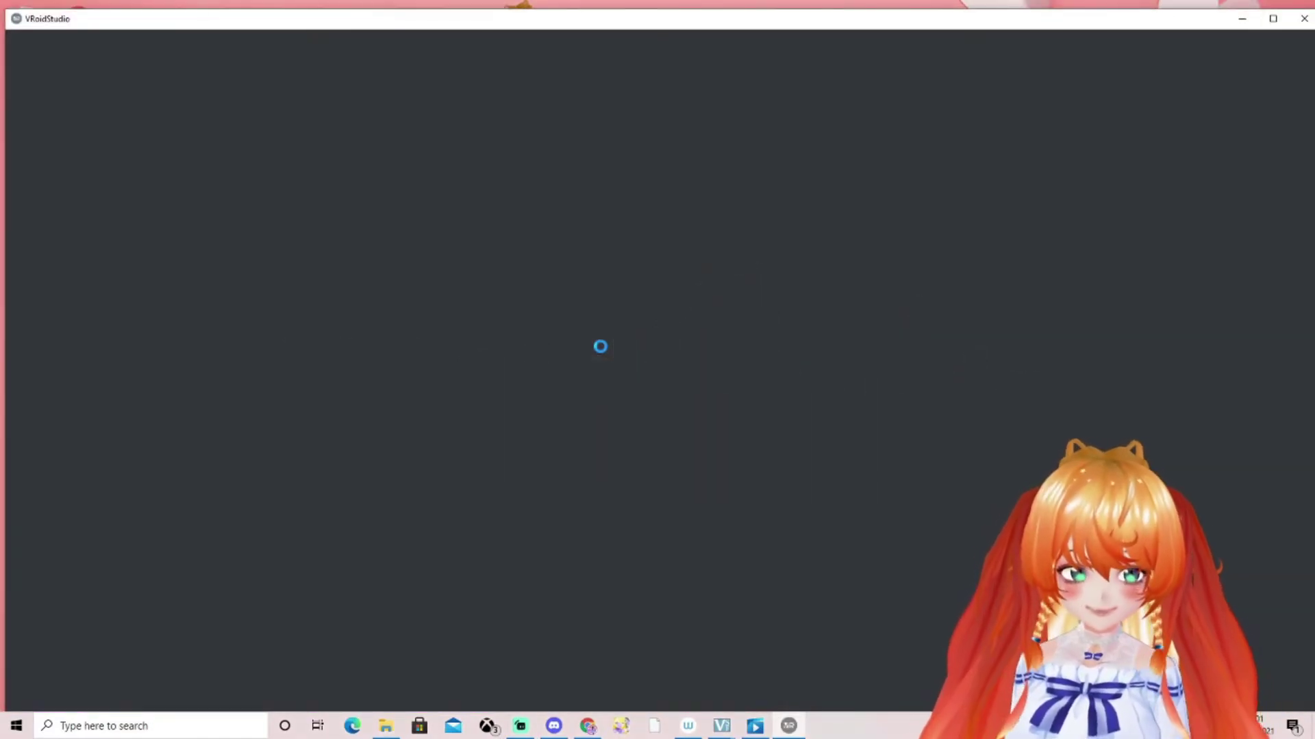
left_click(1276, 19)
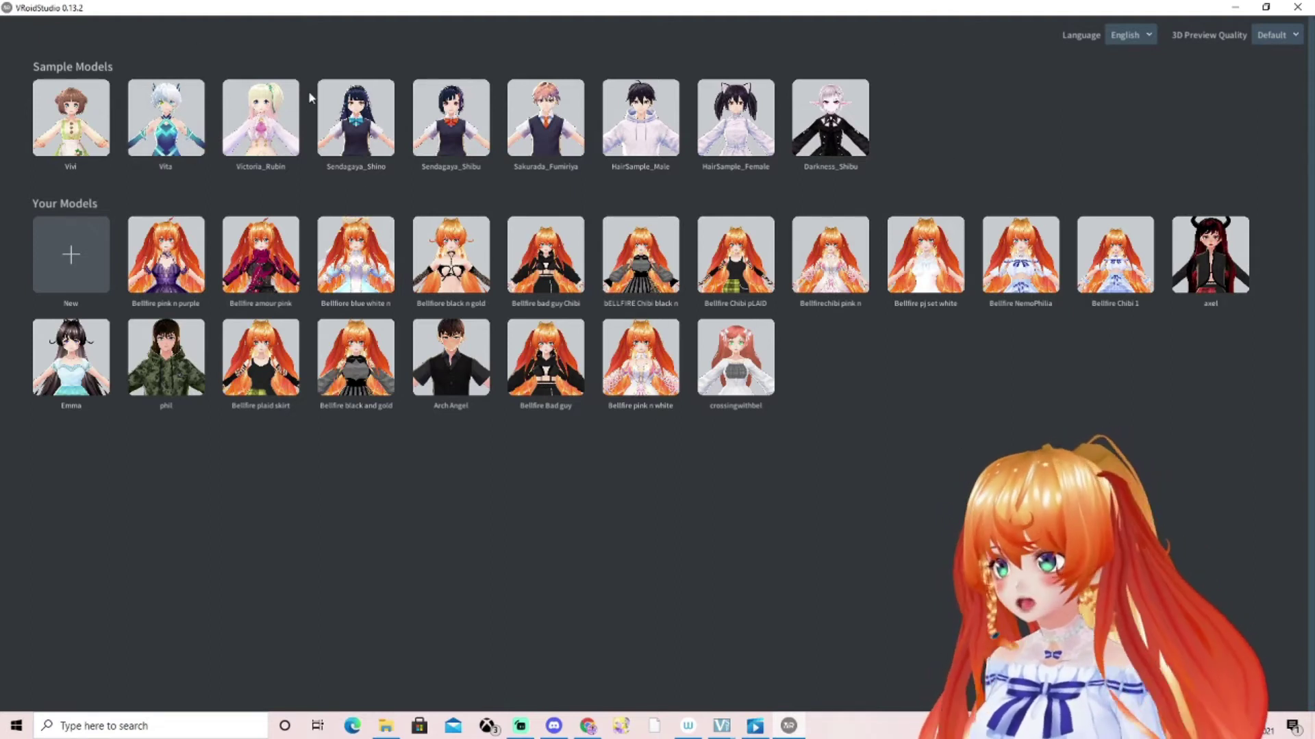
left_click(56, 128)
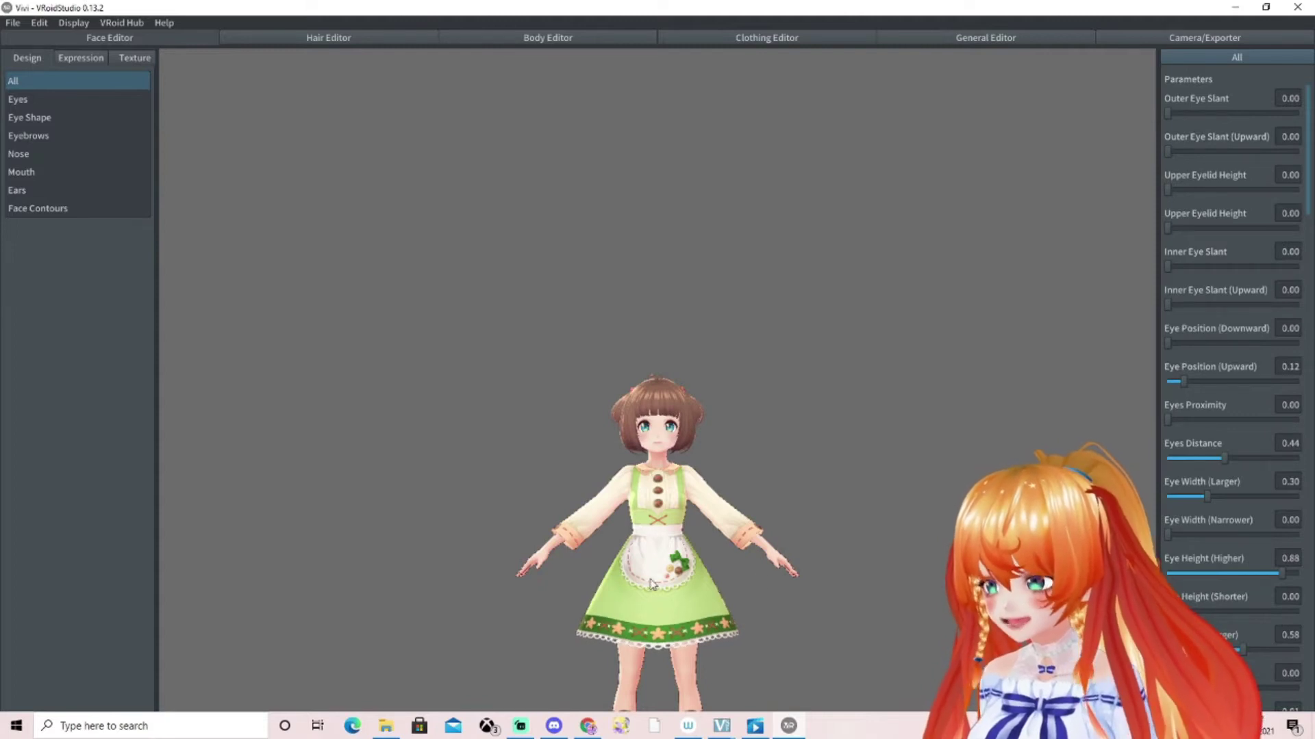
Examine the Vivi model's whole figure, both up close and from a distance.
middle_click_drag(654, 602, 667, 417)
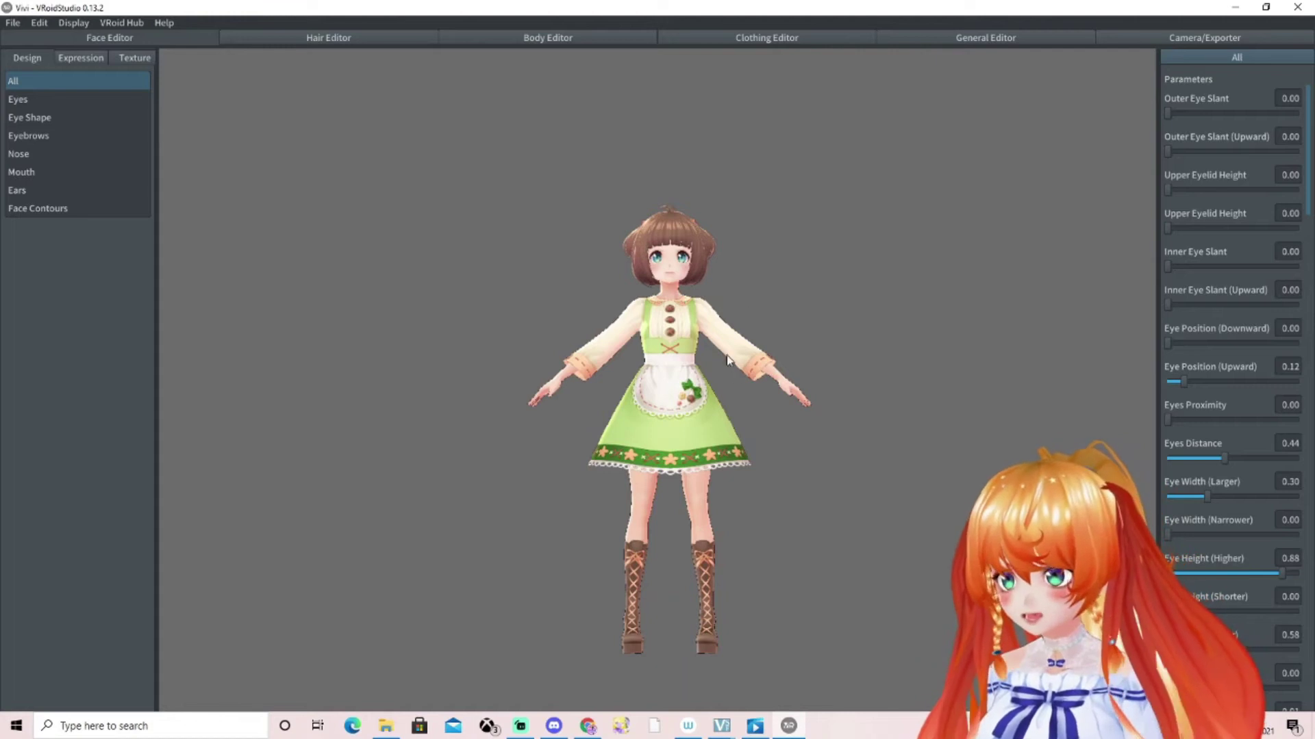
right_click_drag(759, 541, 795, 528)
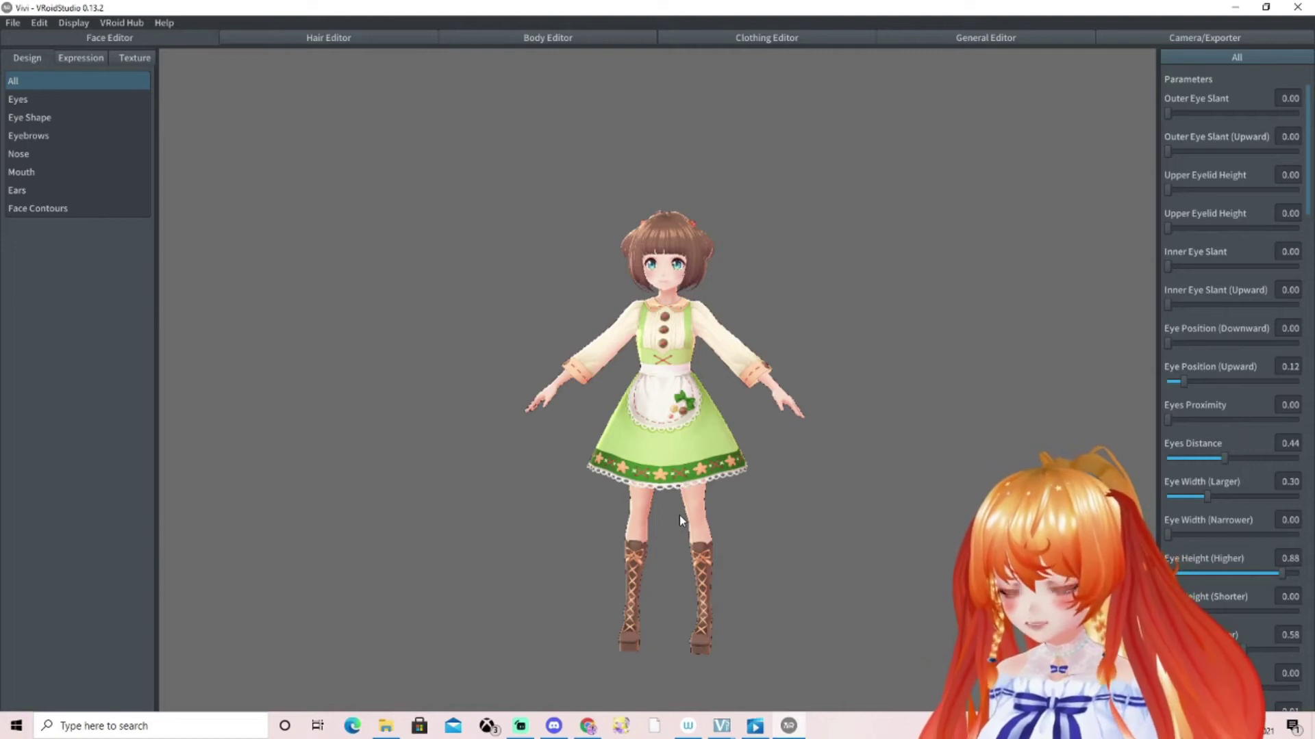
middle_click_drag(679, 514, 734, 457)
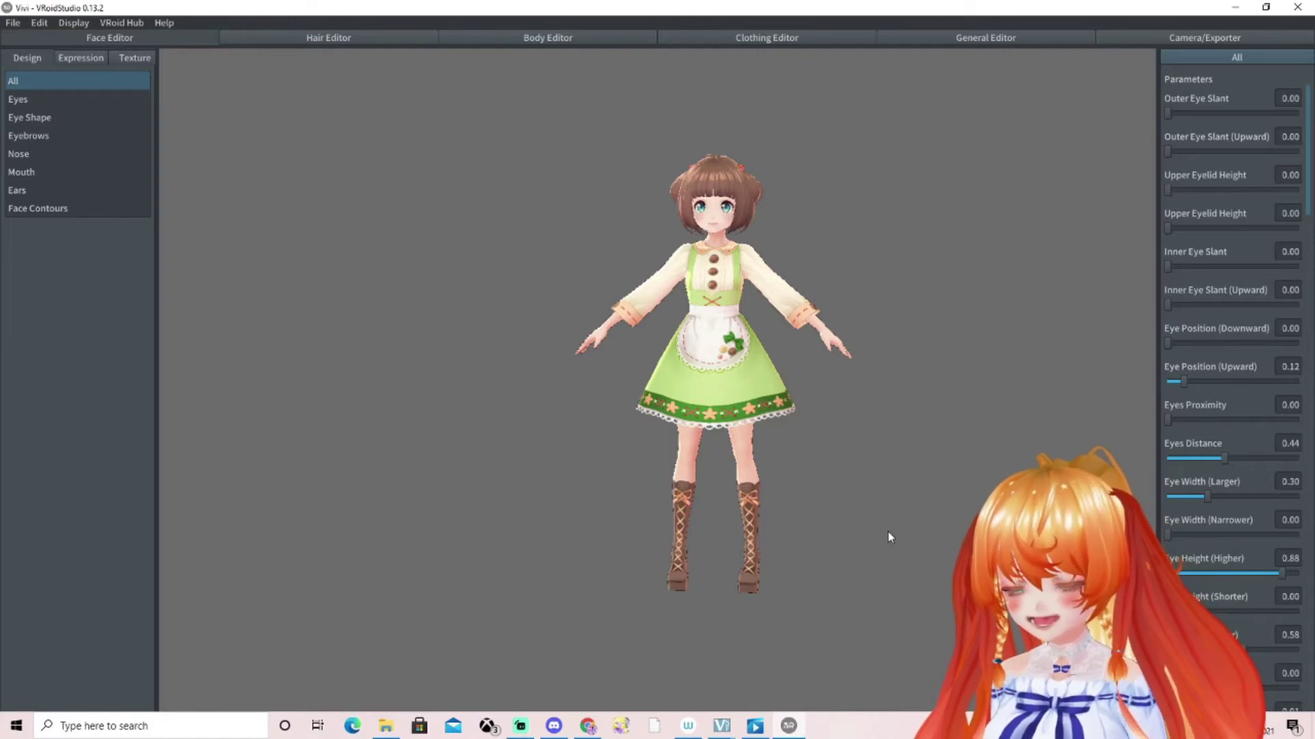
mouse_move(887, 531)
left_mouse_down()
mouse_move(714, 546)
mouse_move(569, 537)
mouse_move(721, 546)
mouse_move(853, 500)
mouse_move(833, 532)
mouse_move(749, 546)
mouse_move(637, 522)
mouse_move(643, 537)
mouse_move(877, 511)
mouse_move(862, 549)
mouse_move(639, 534)
mouse_move(919, 522)
mouse_move(765, 546)
mouse_move(926, 542)
mouse_move(836, 549)
mouse_move(897, 534)
left_mouse_up()
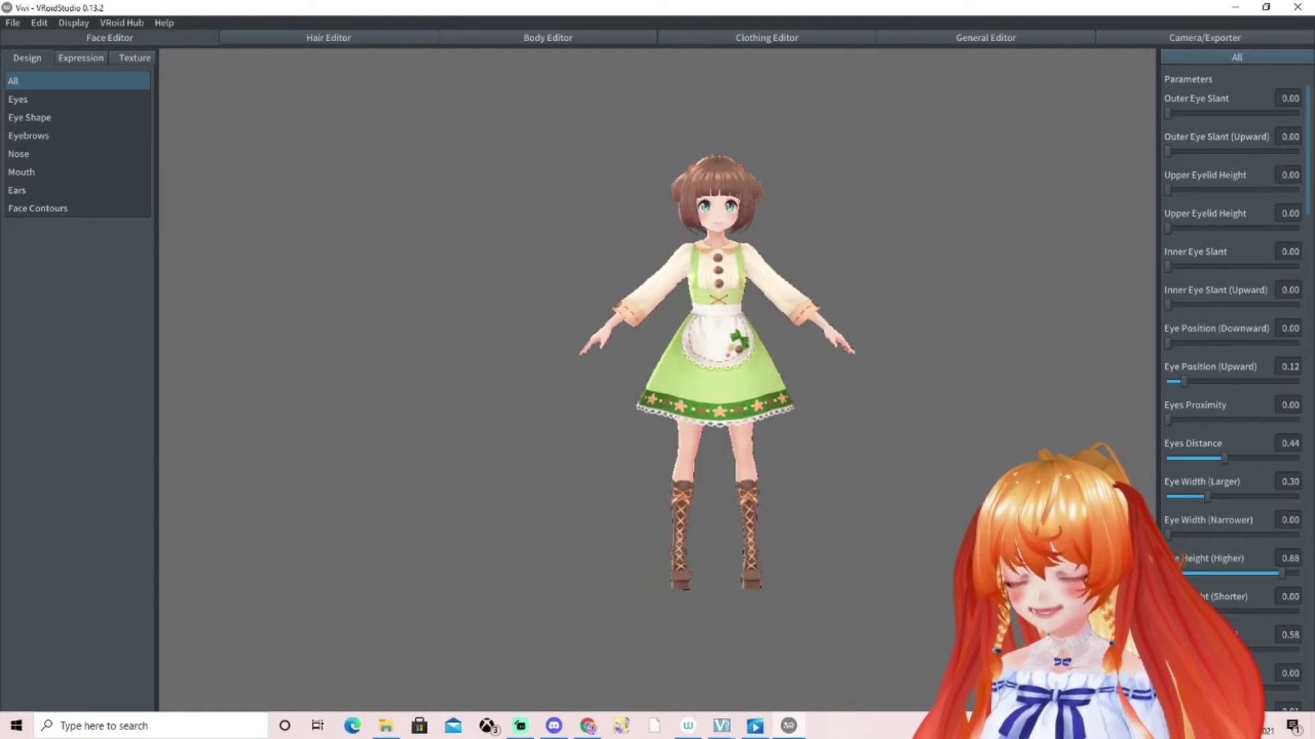
scroll(894, 532, "up", 2)
scroll(657, 380, "up", 5)
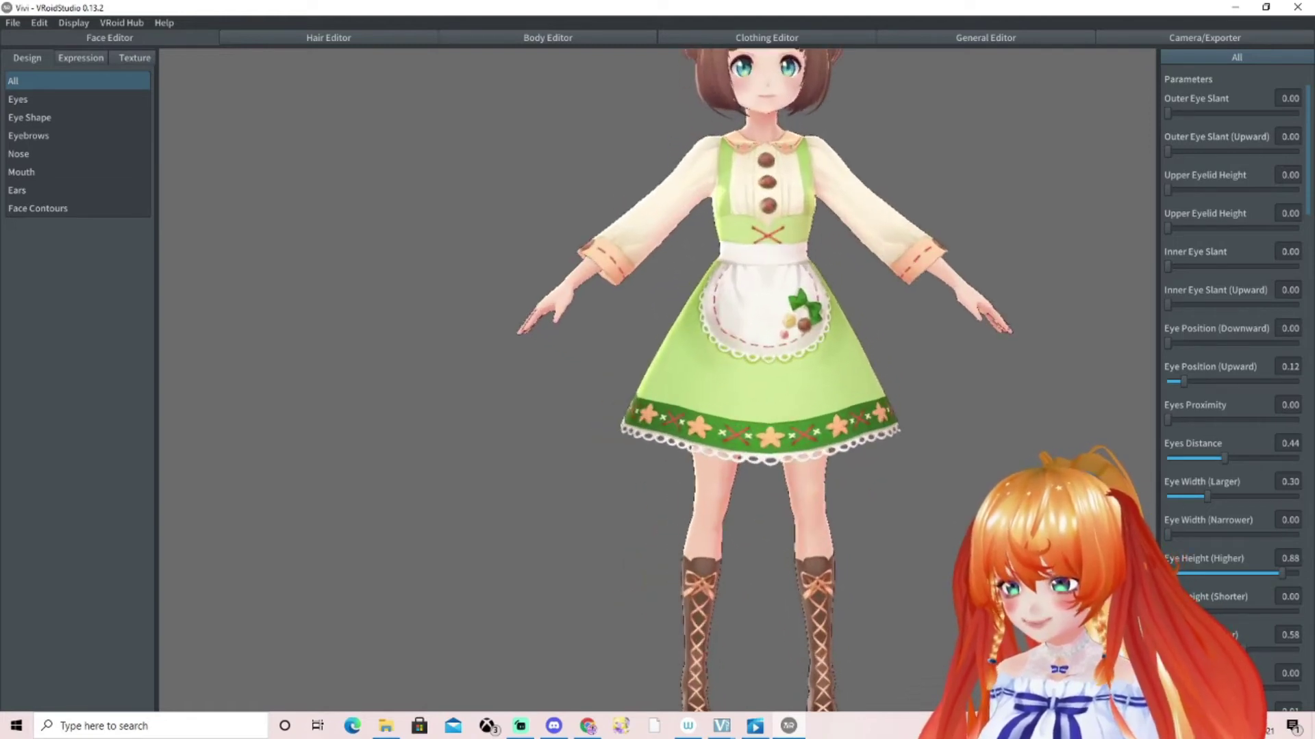
scroll(722, 380, "down", 8)
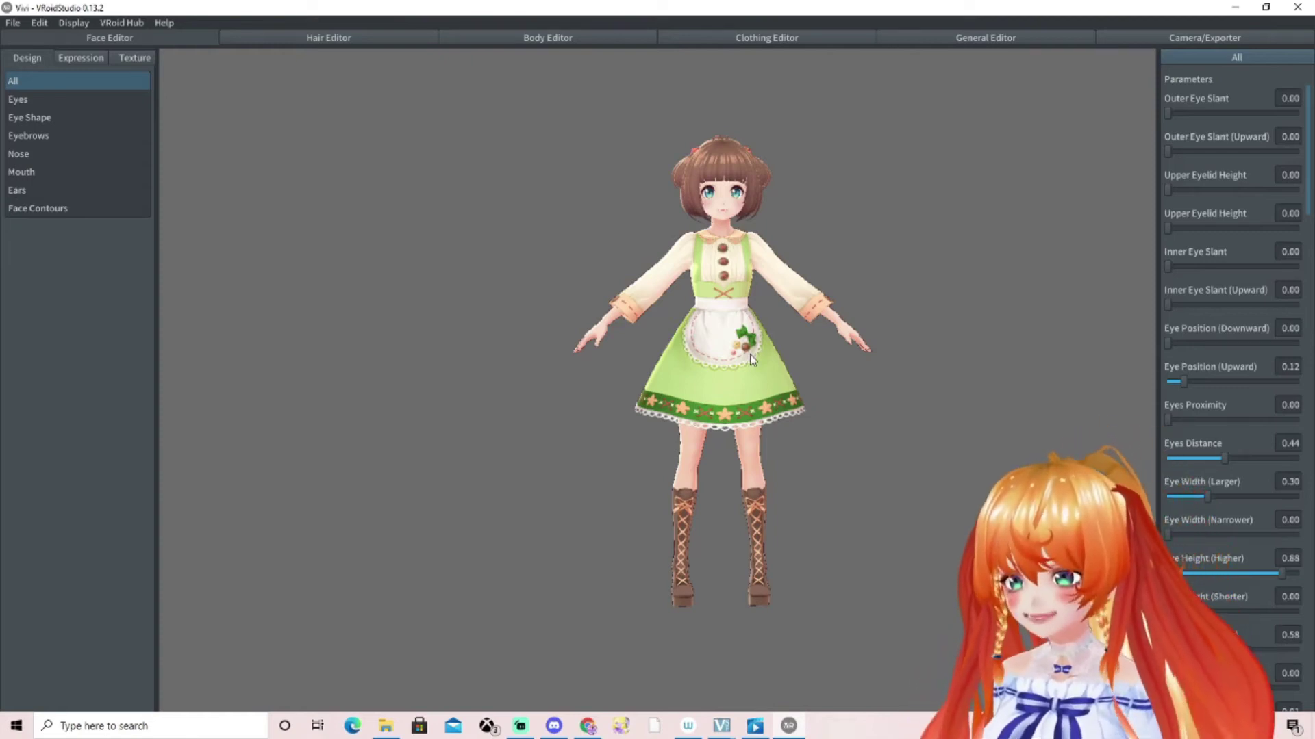
right_click_drag(774, 421, 452, 146)
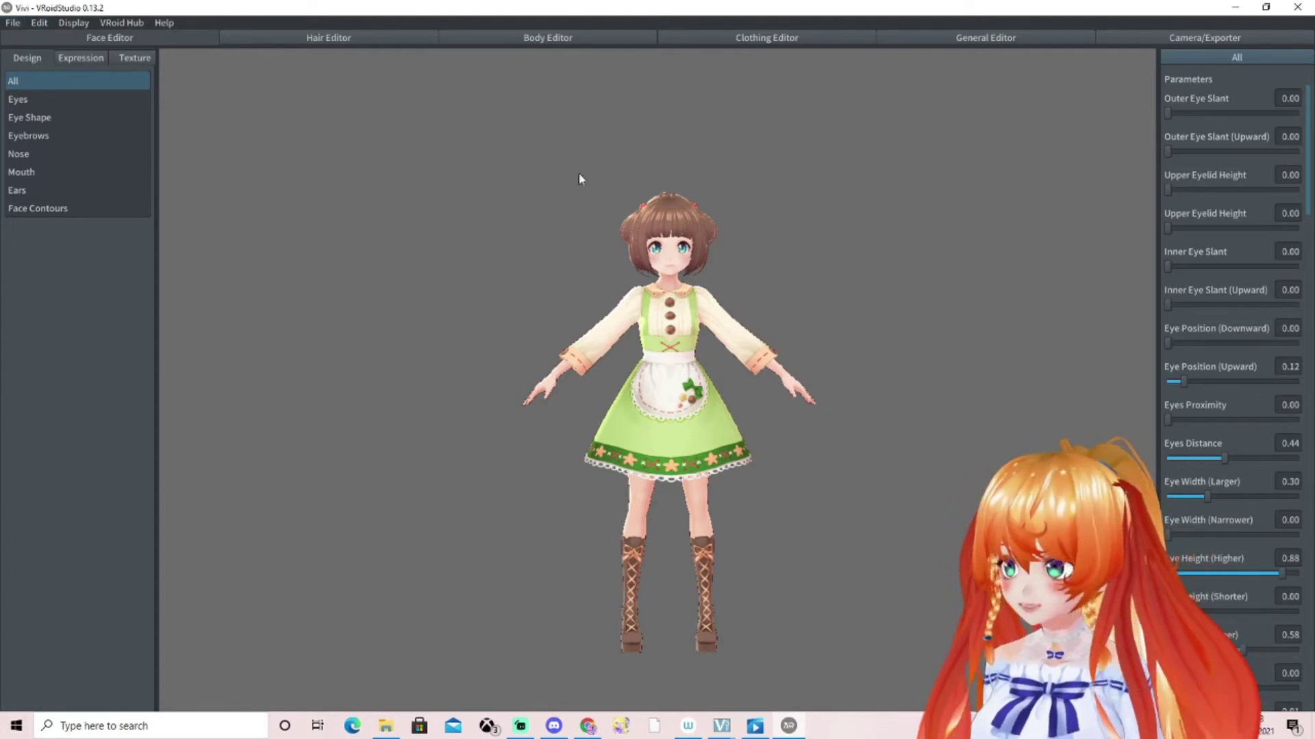
Save a copy of the Vivi model under the avatar name "test avatar".
left_click(11, 24)
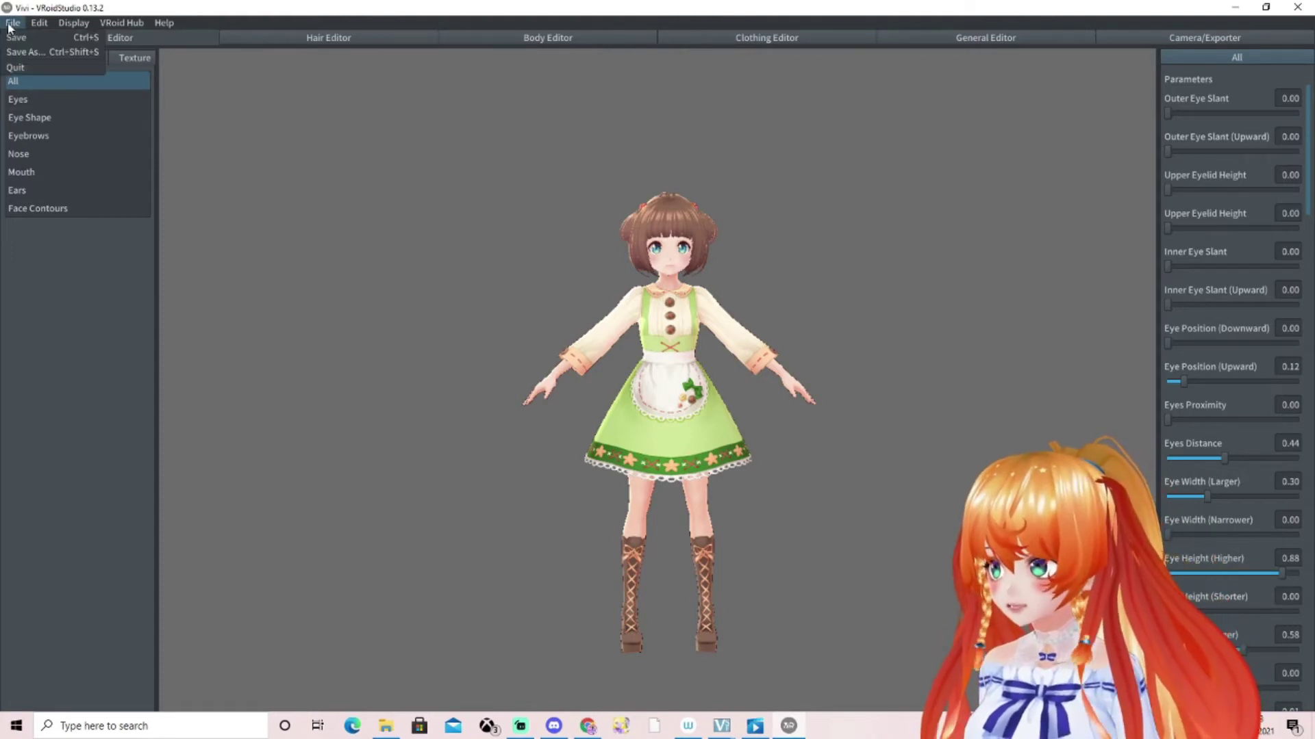
left_click(32, 52)
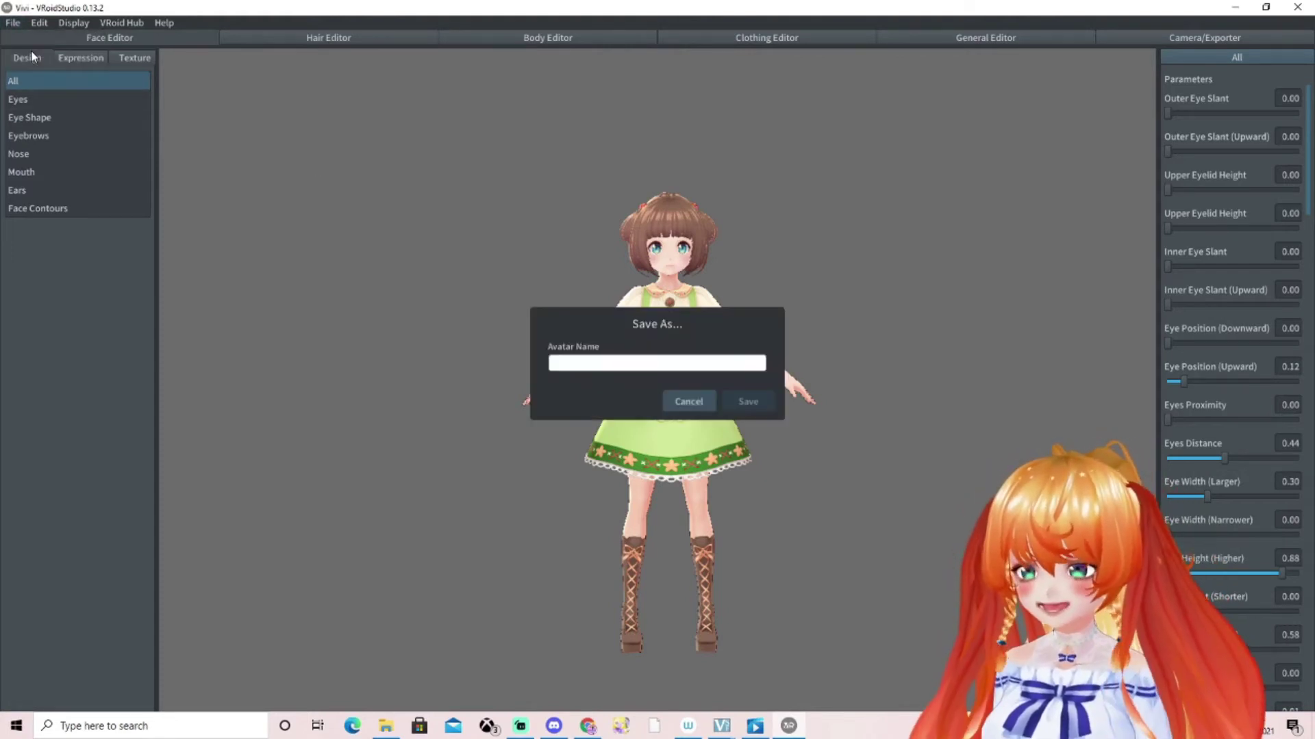
left_click(601, 363)
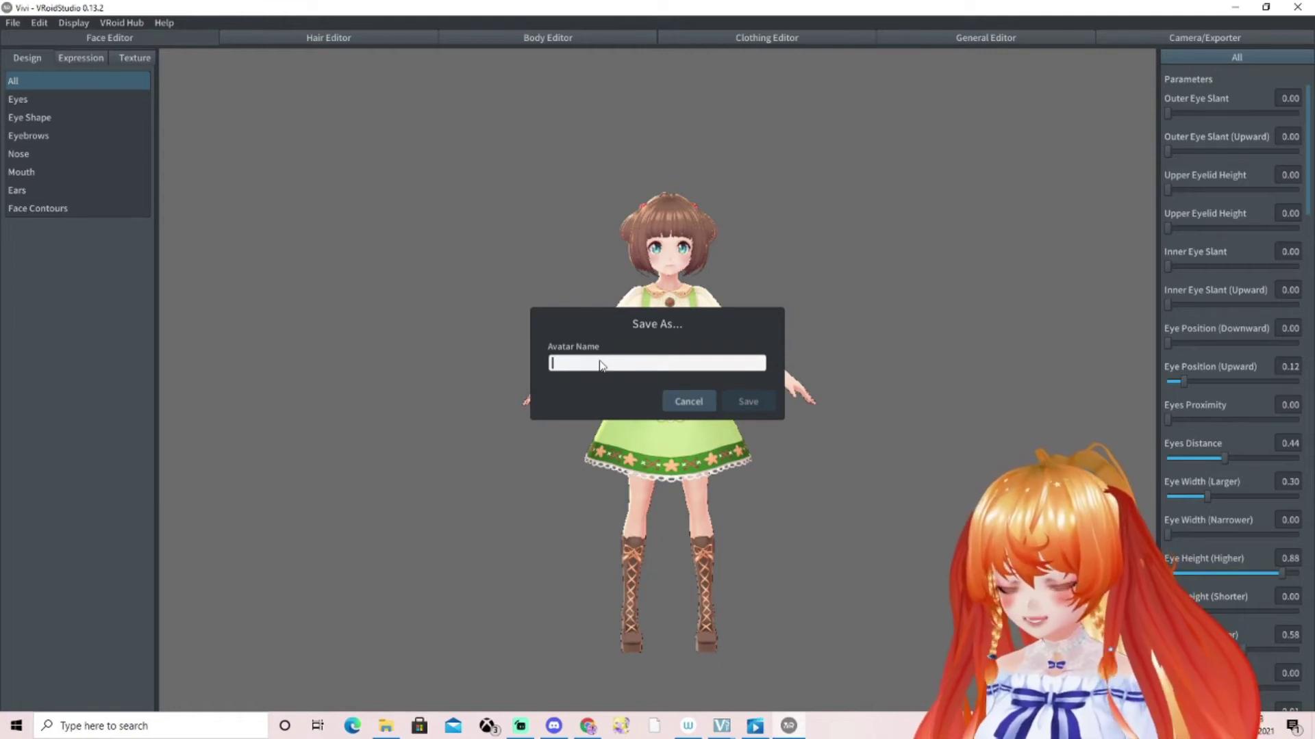
type("test")
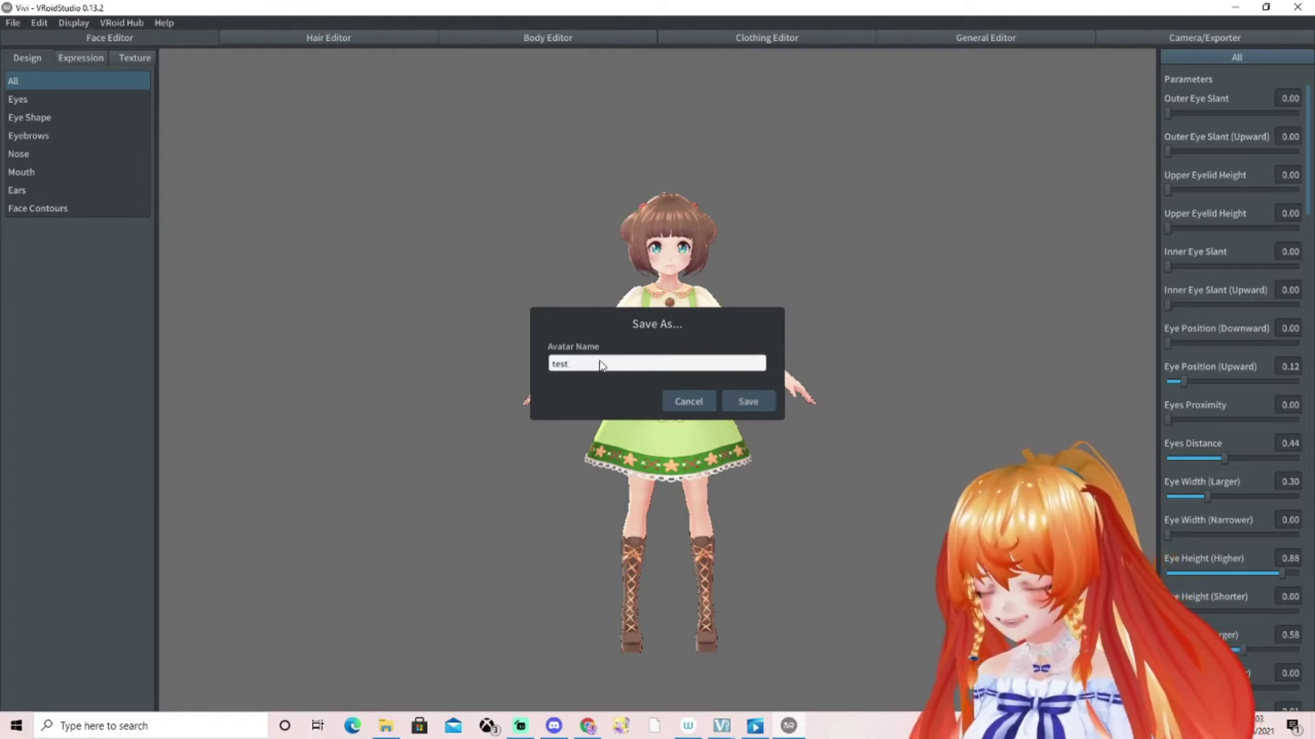
type(" avatar")
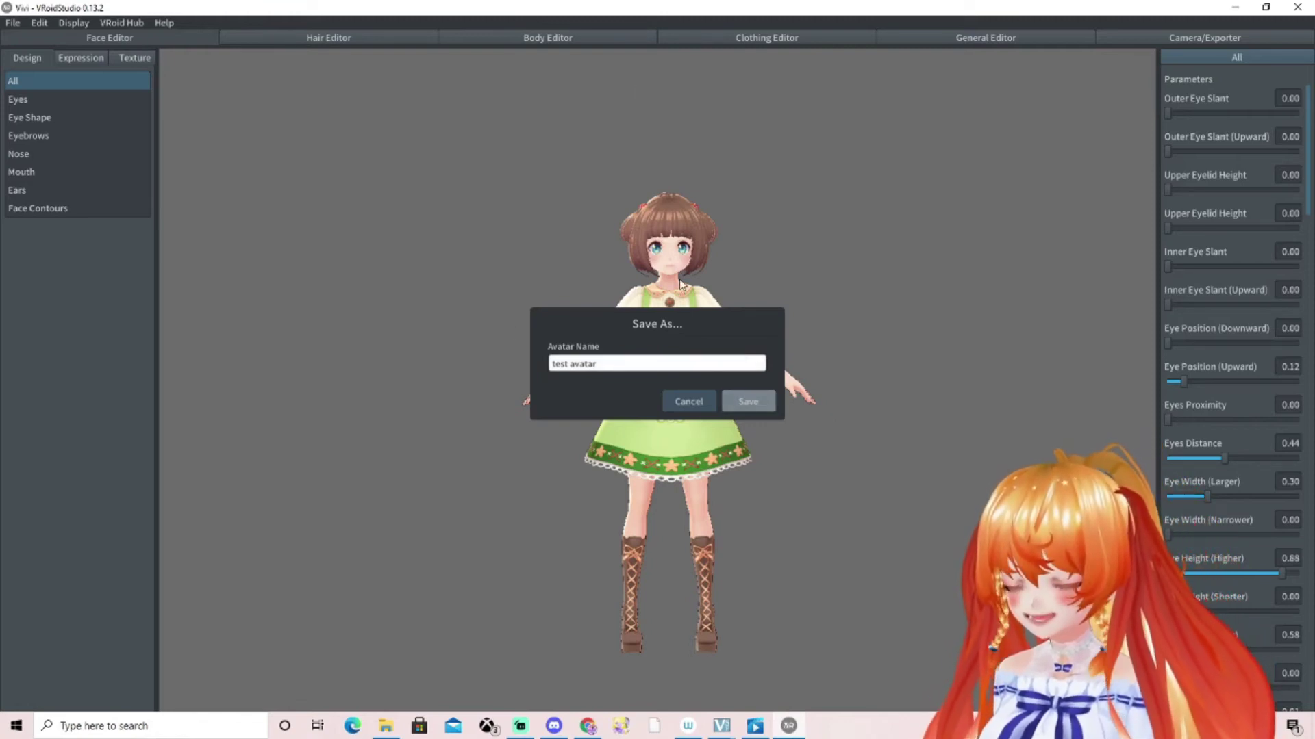
key("Escape")
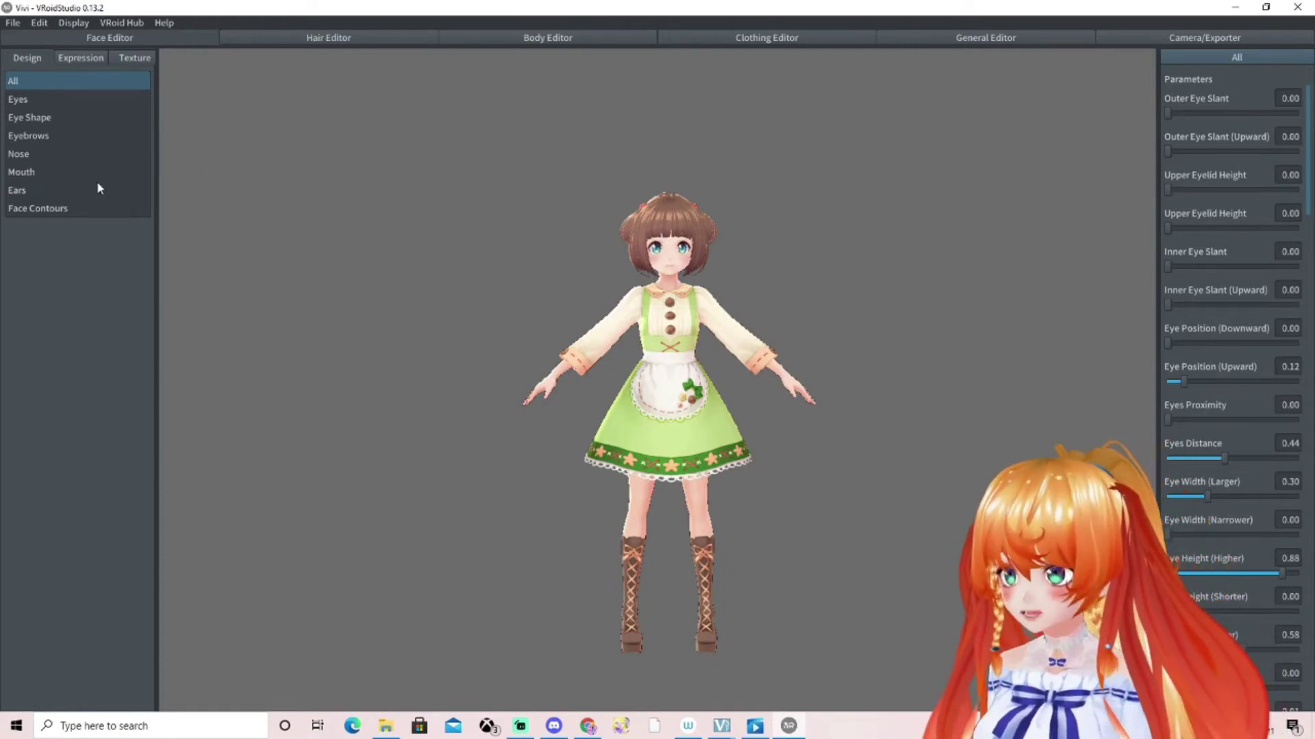
Start exporting the avatar so that its VRM settings can be filled in.
left_click(1201, 40)
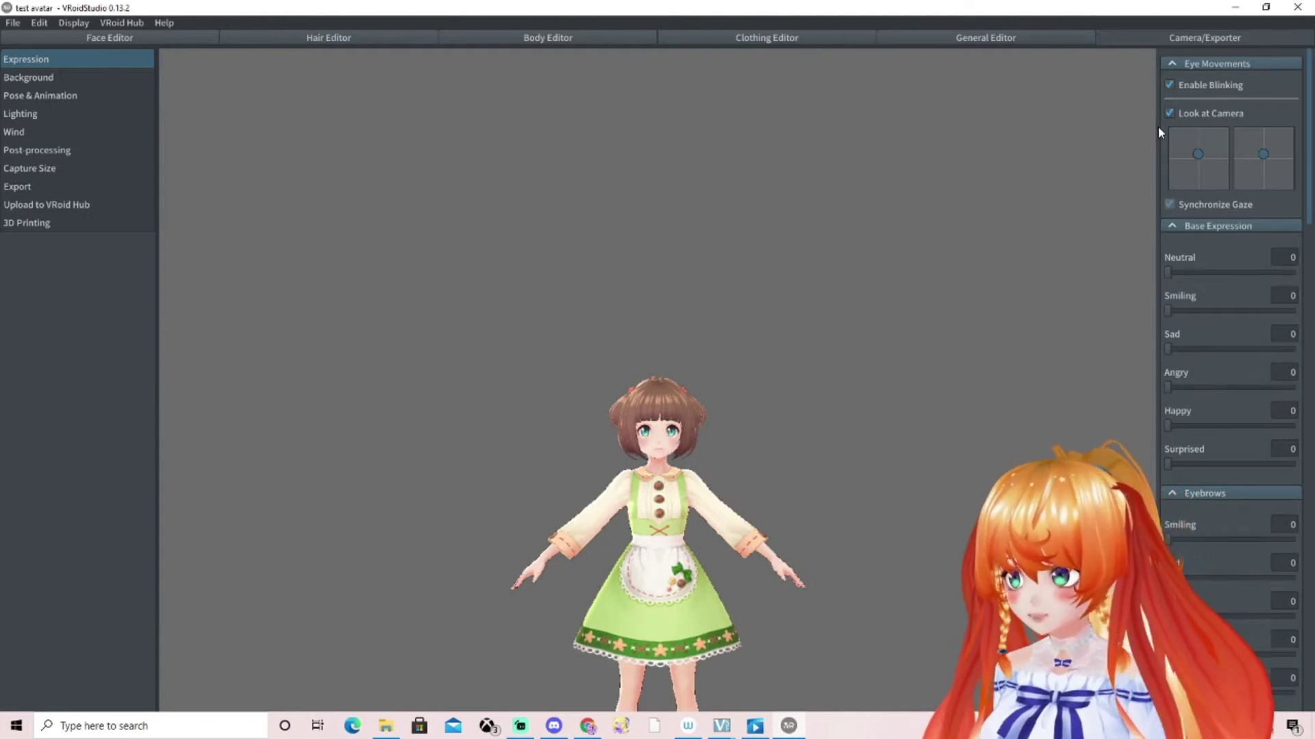
middle_click_drag(670, 573, 669, 369)
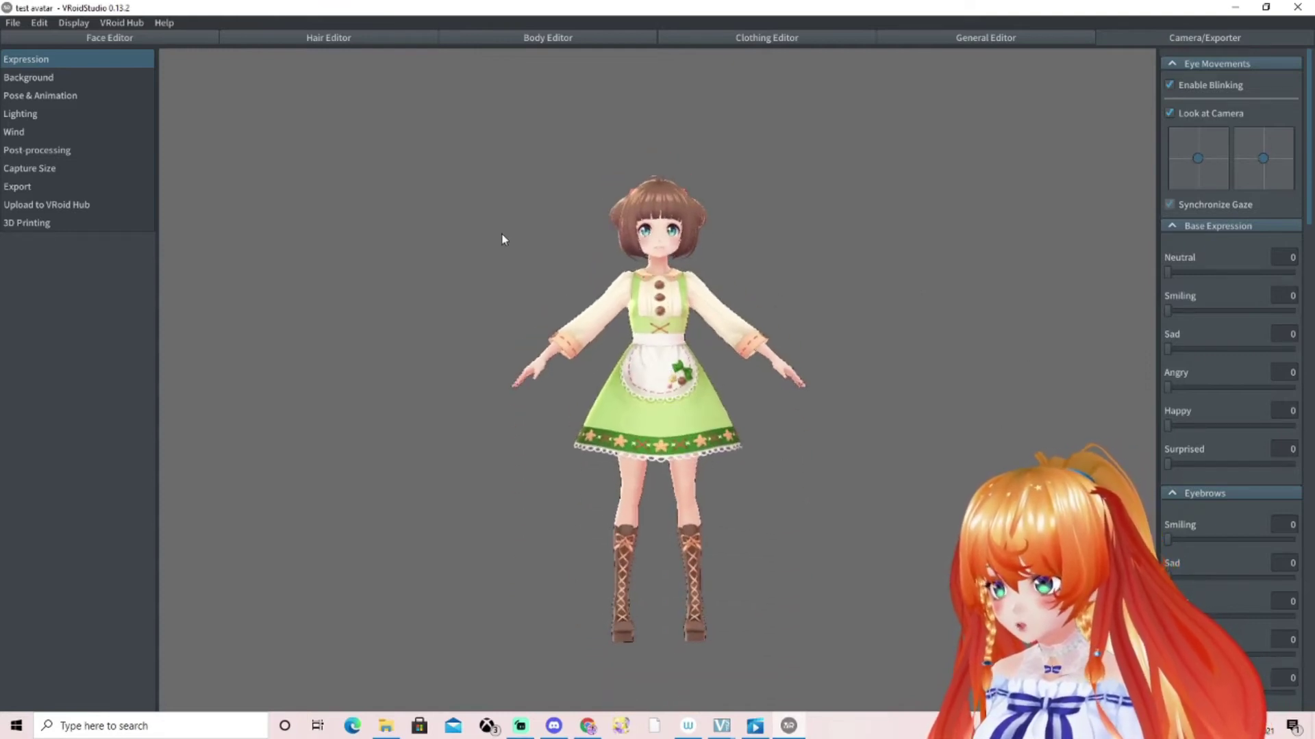
left_click(68, 182)
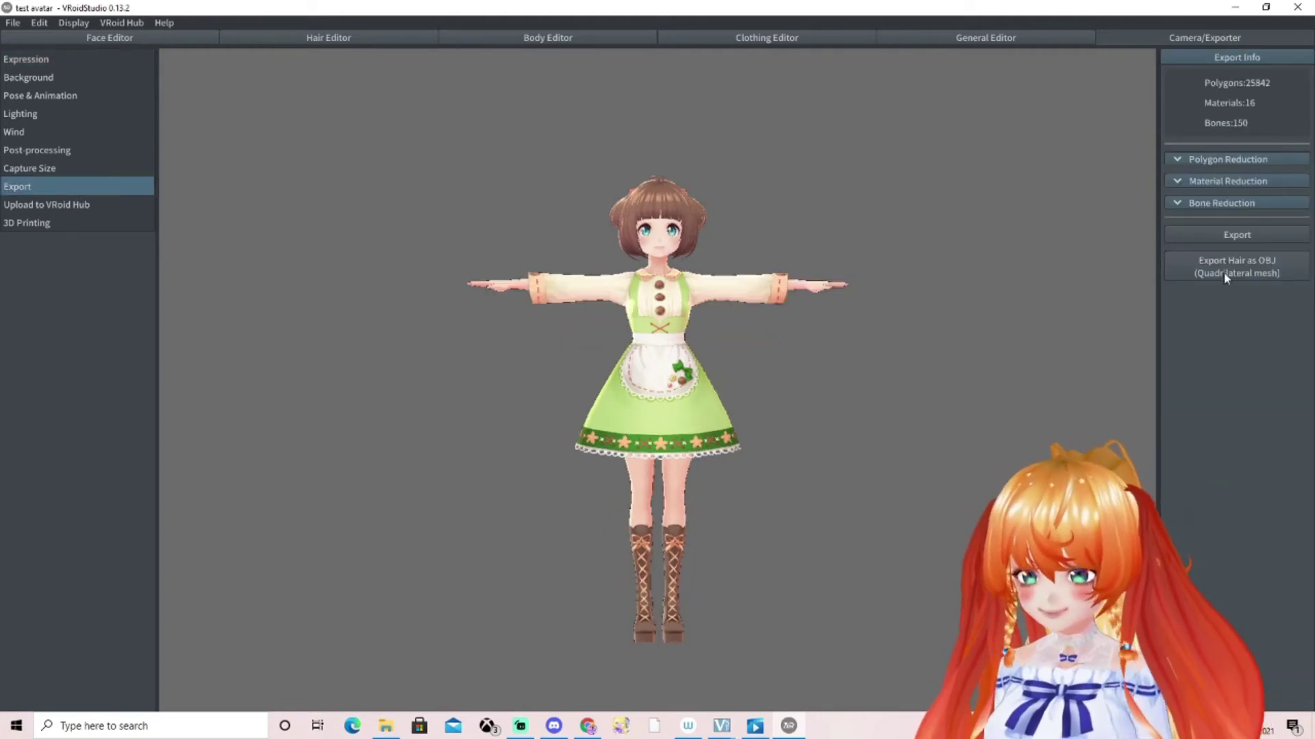
left_click(1221, 236)
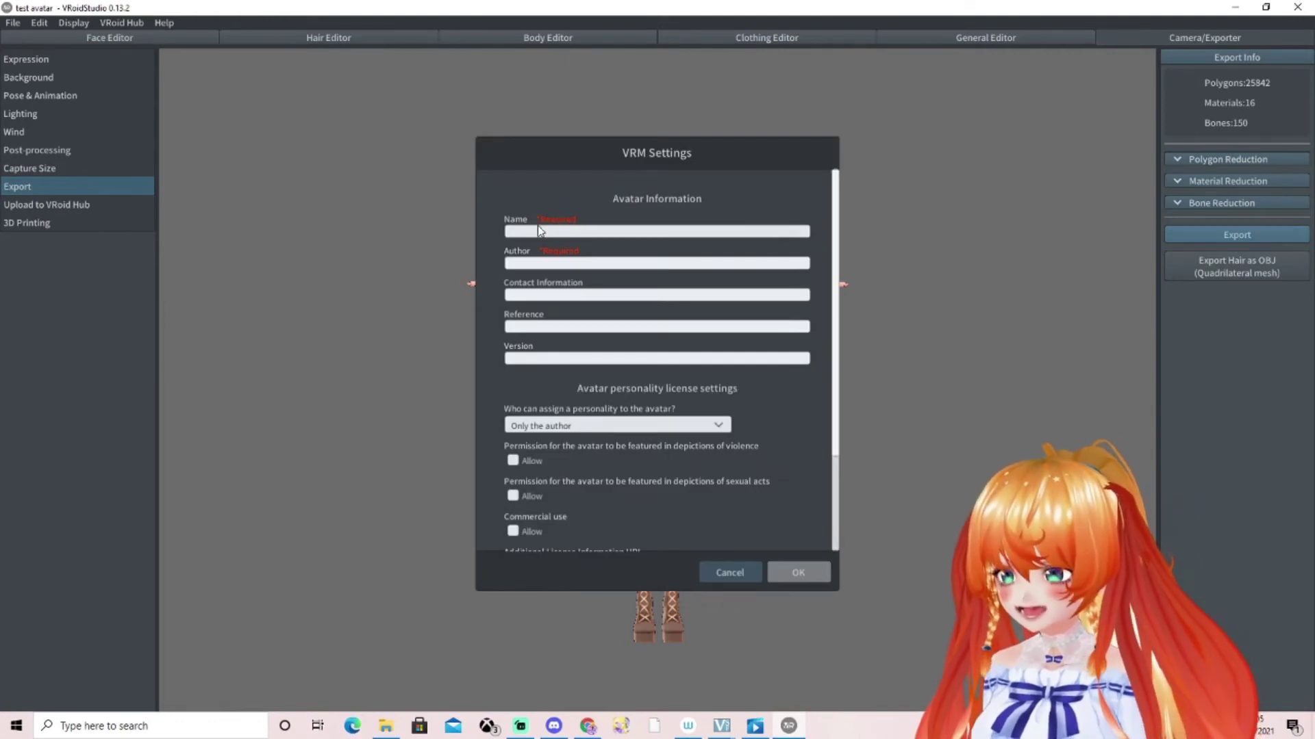
Enter "test avatr" as the avatar's name and "me" as its author in the VRM settings.
left_click(583, 233)
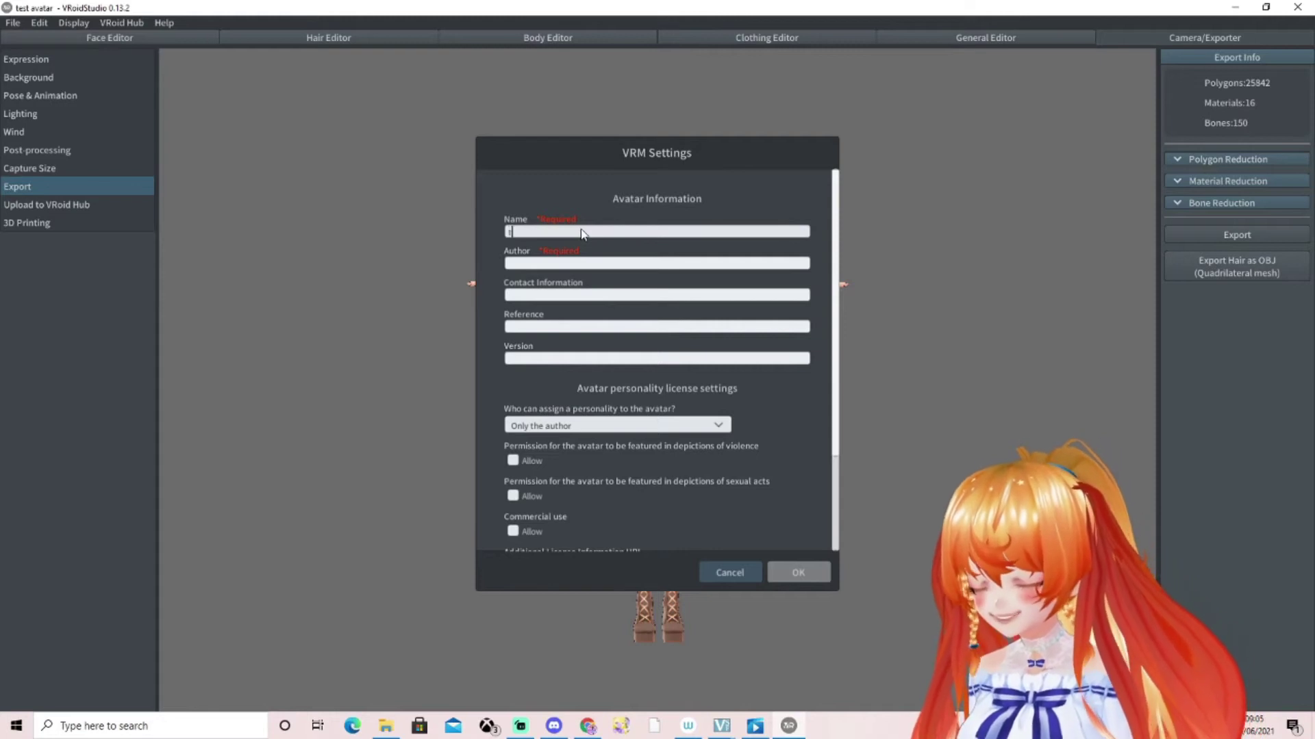
type("test avatr")
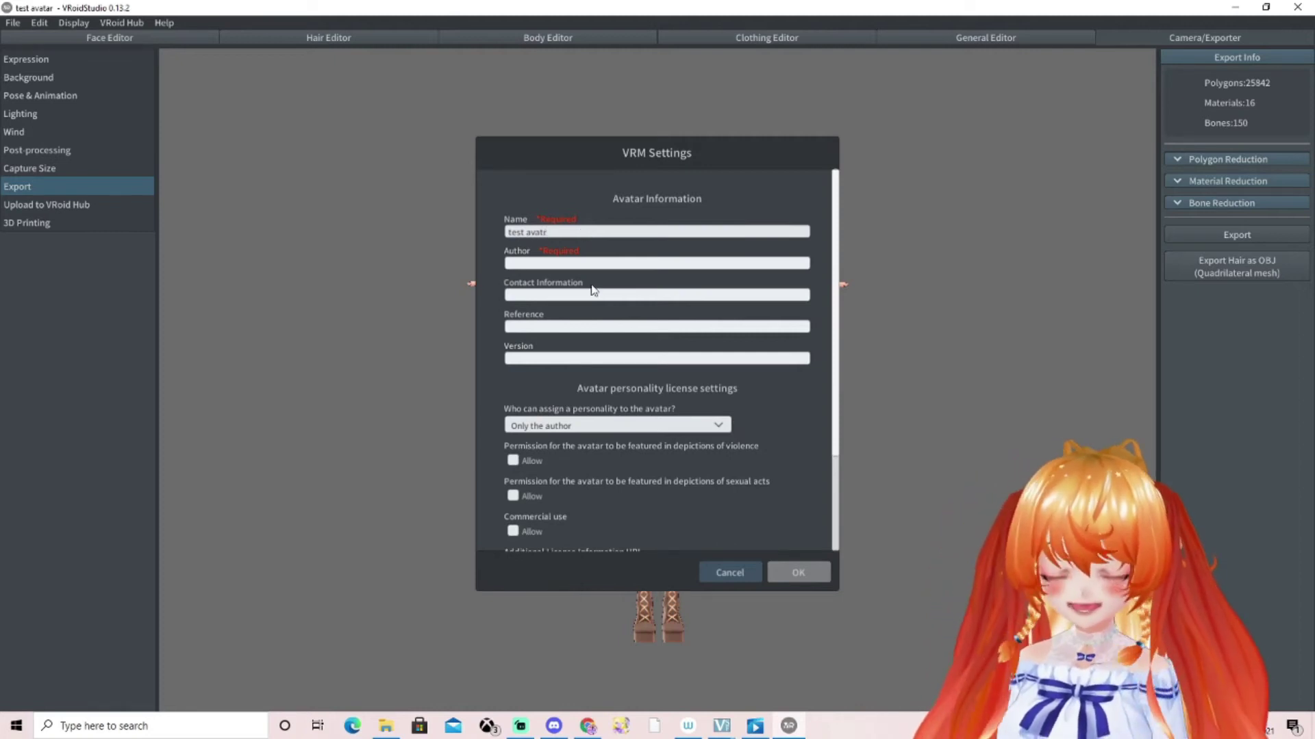
left_click(593, 263)
type("me")
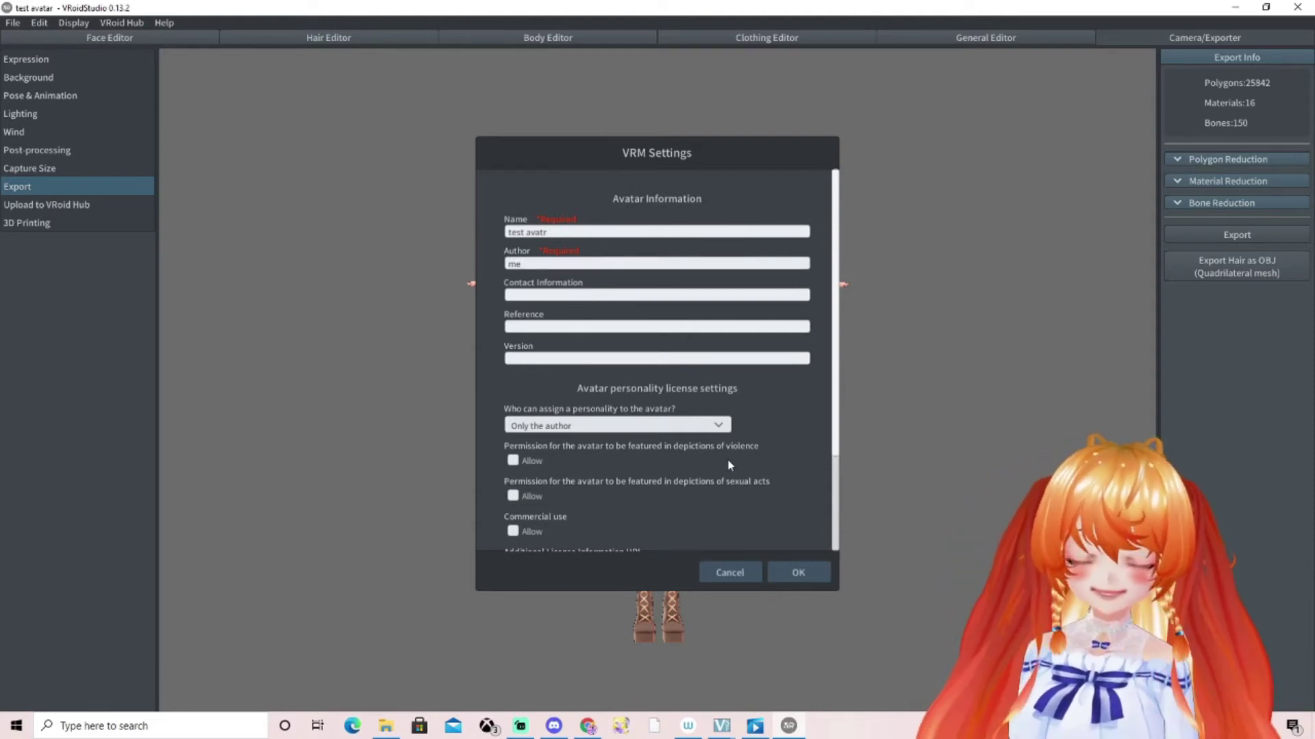
Allow depictions of violence, depictions of sexual acts and commercial use for the avatar, and confirm the VRM settings.
scroll(616, 479, "down", 1)
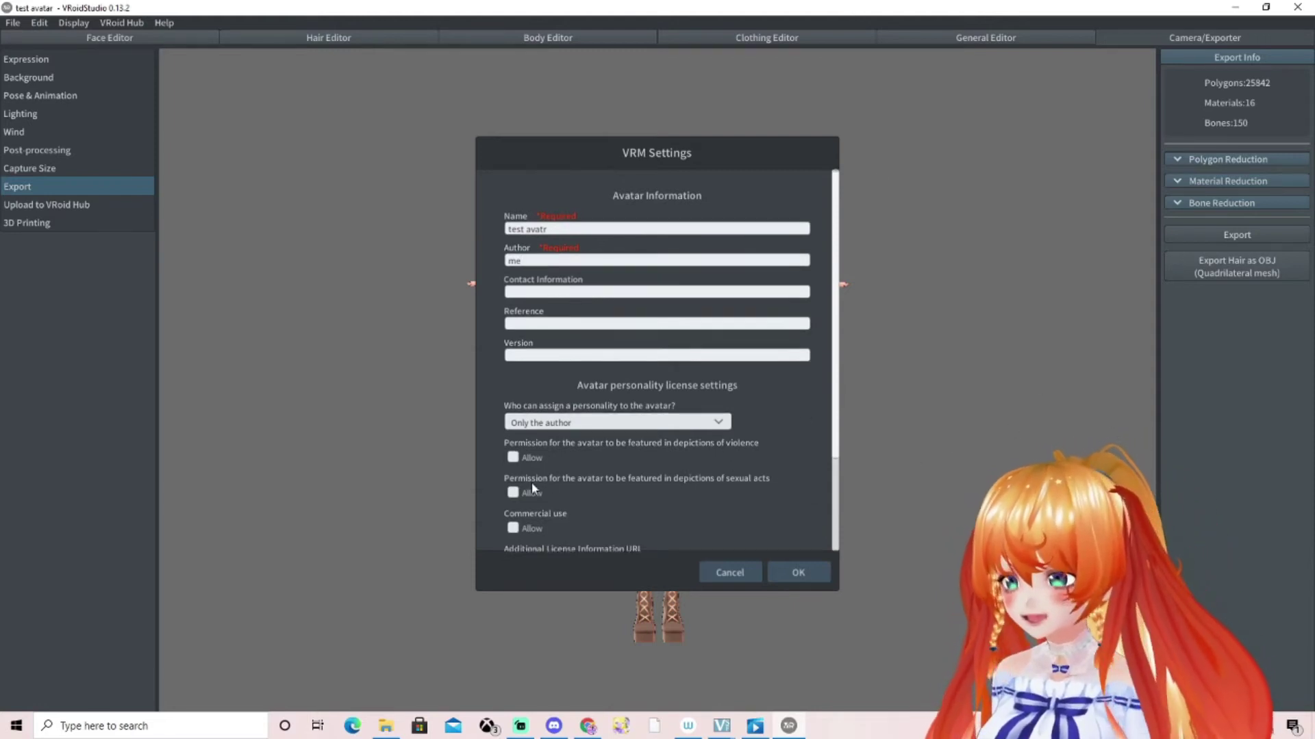
left_click(513, 448)
left_click(513, 484)
left_click(514, 519)
scroll(617, 466, "down", 1)
left_click(788, 571)
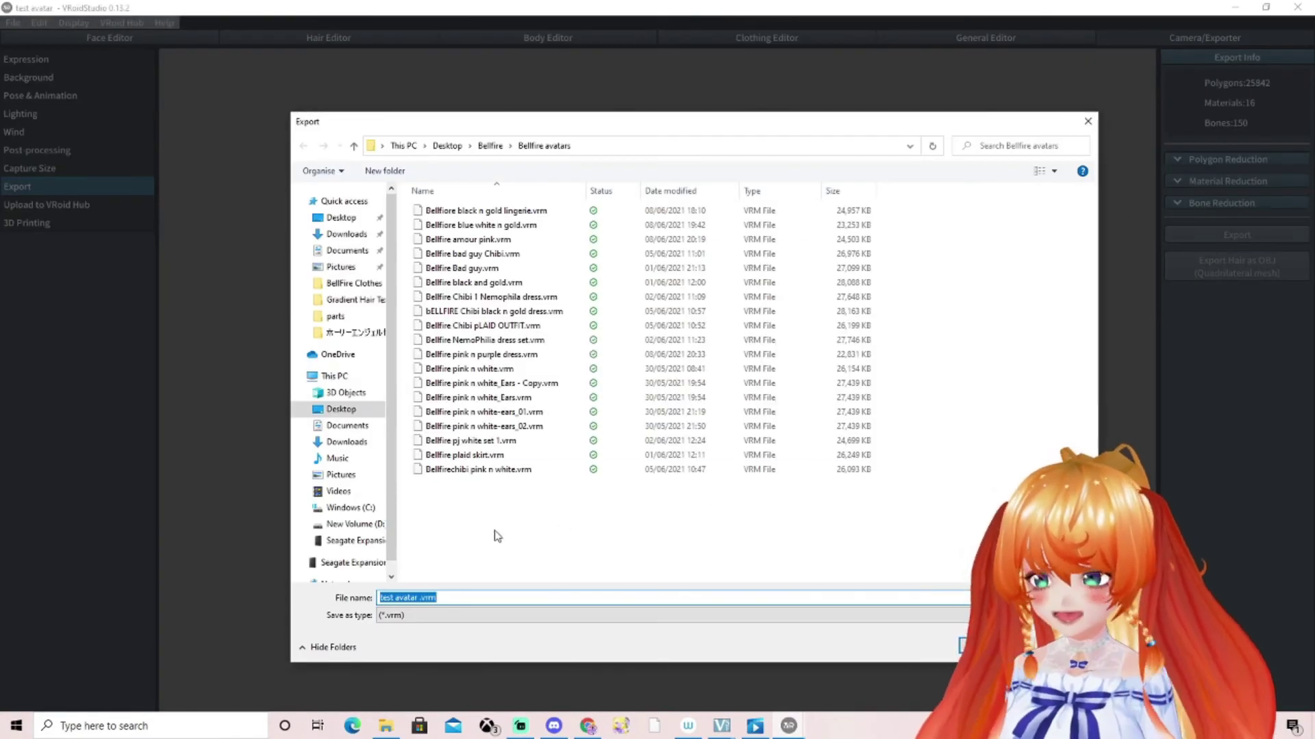
Export the avatar as "test avatar .vrm" into the Bellfire avatars folder within Desktop's Bellfire folder.
left_click(487, 597)
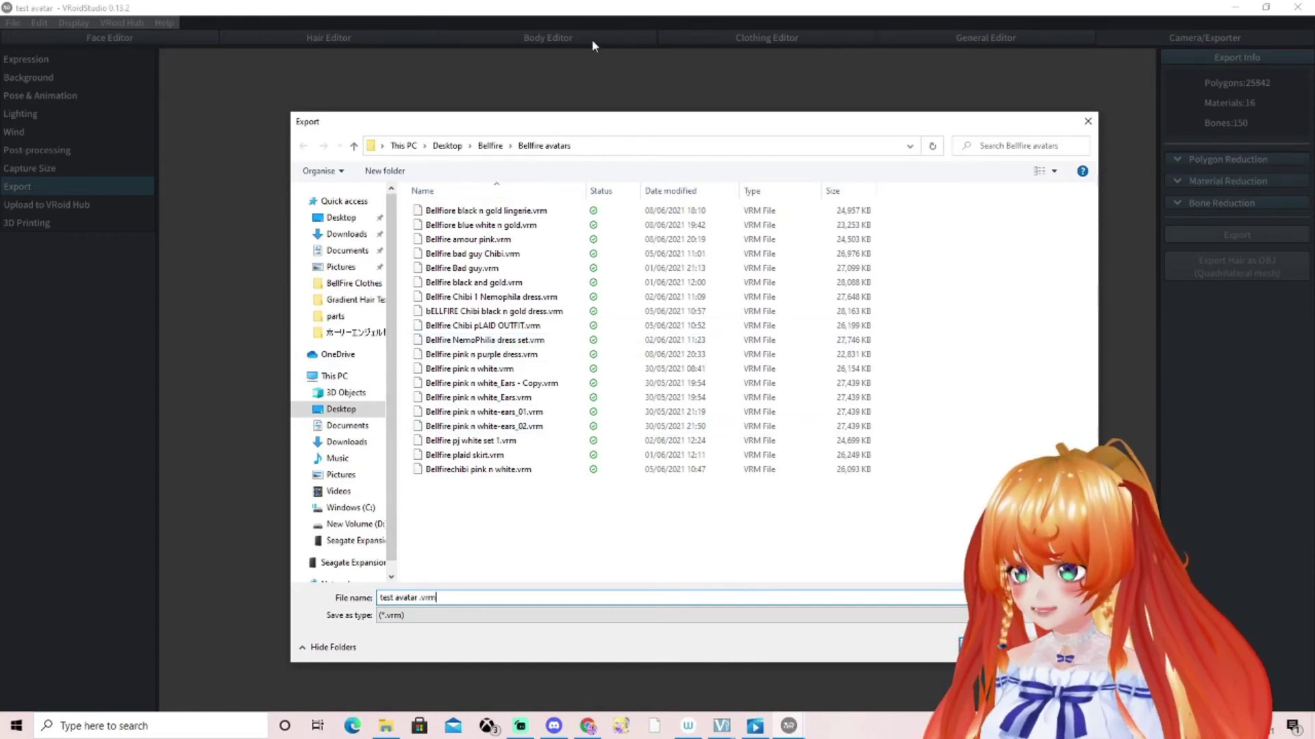
left_click(447, 146)
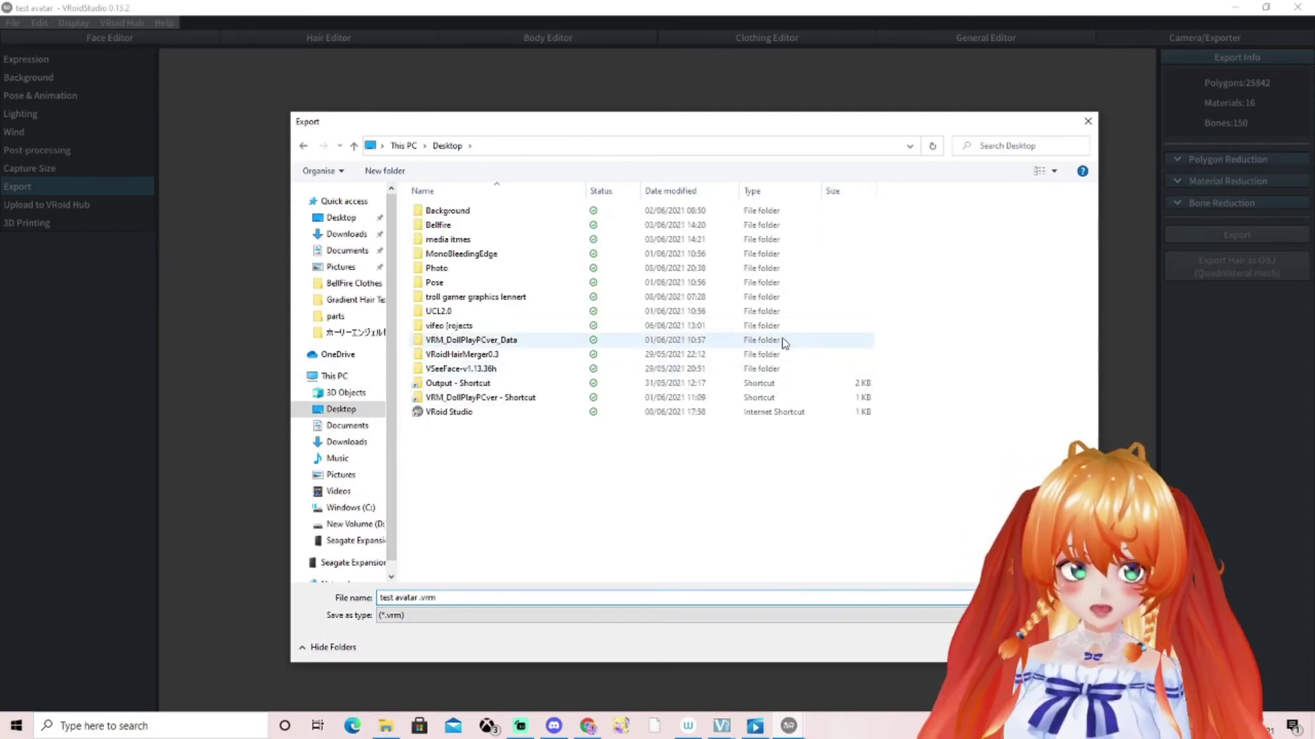
double_click(433, 227)
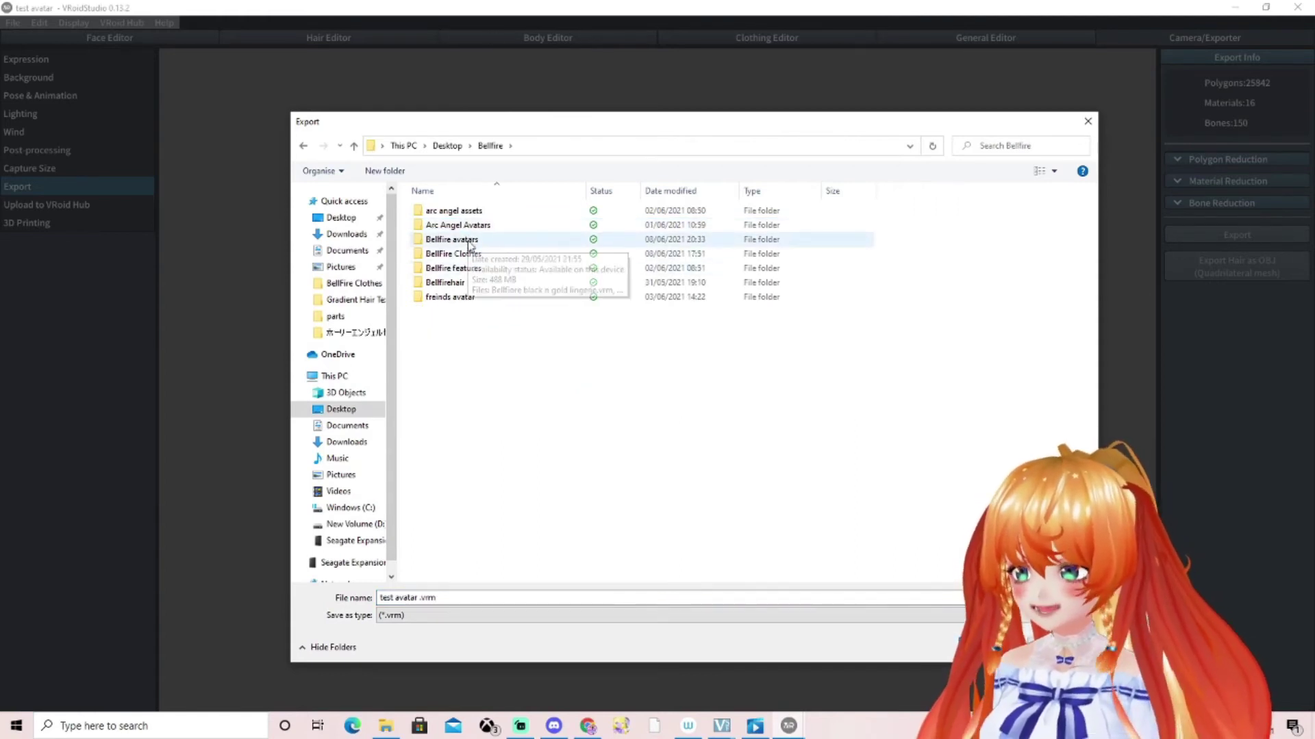
left_click(470, 243)
double_click(470, 243)
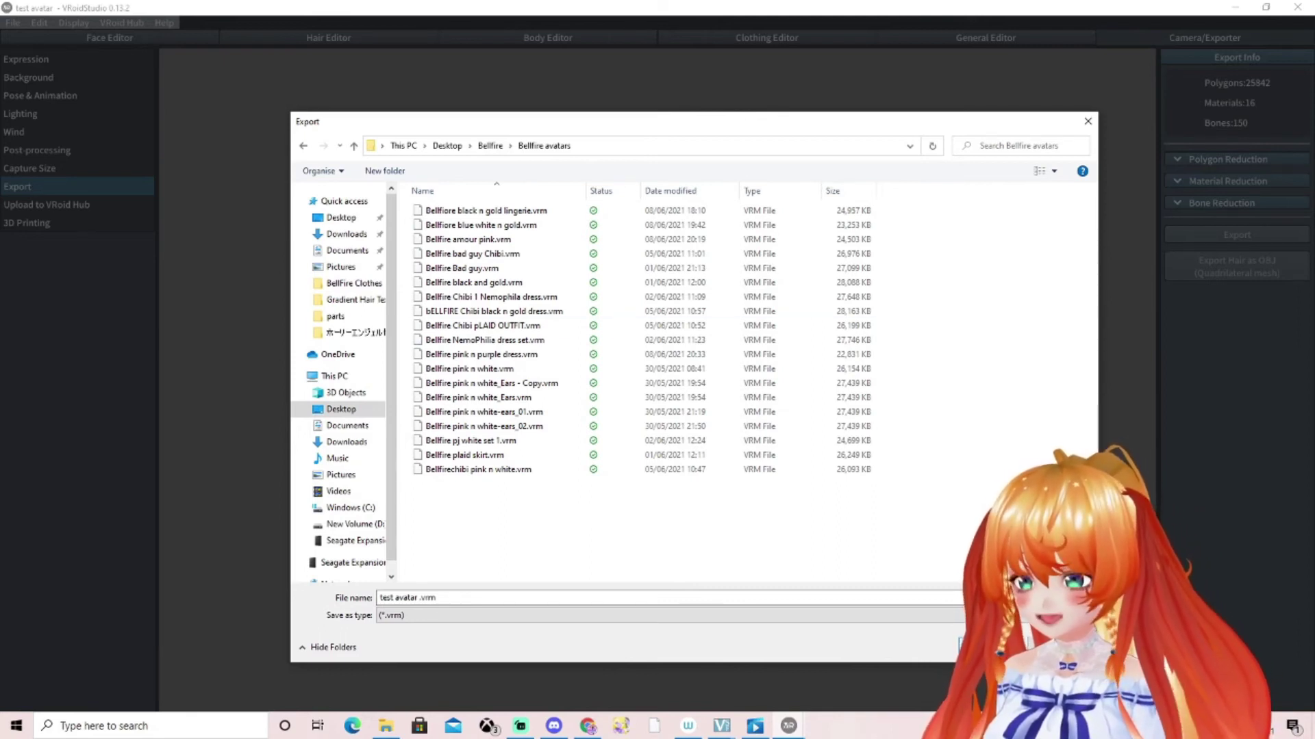
key("Return")
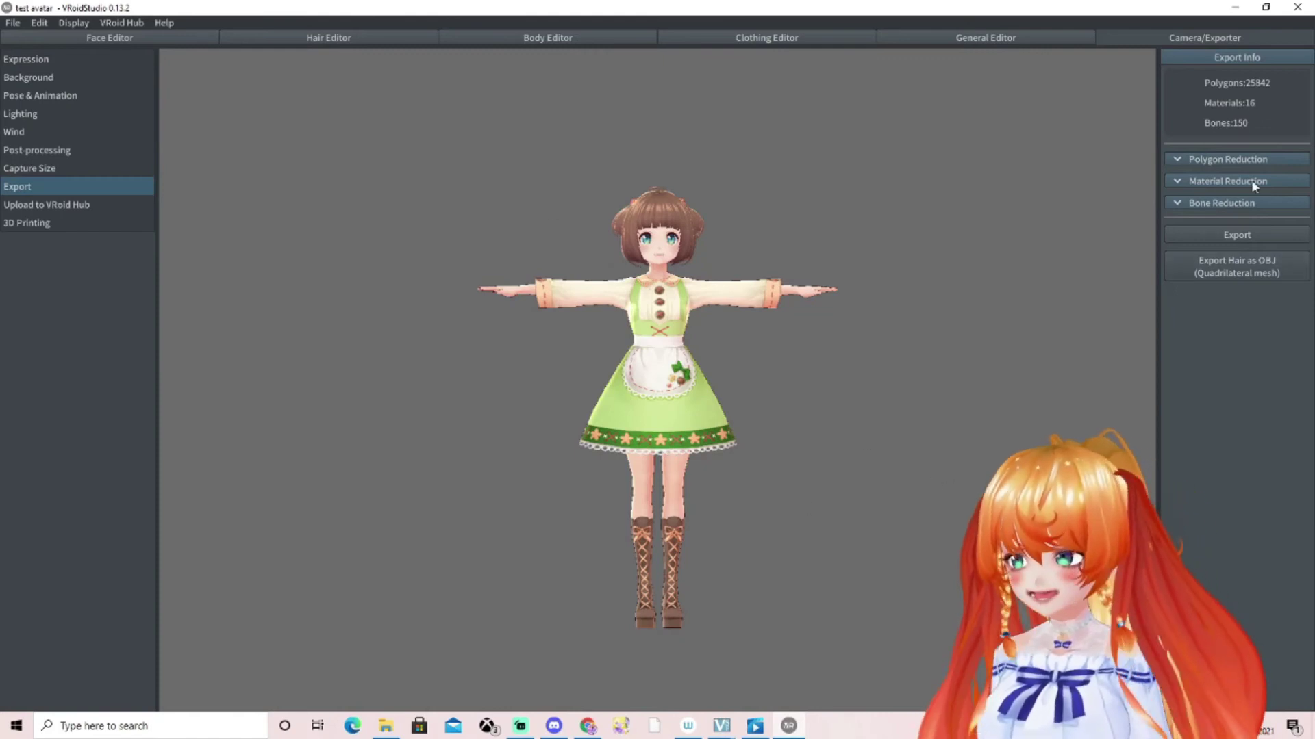
Switch to File Explorer and look for the exported "test avatar .vrm" in the desktop's Bellfire > Bellfire avatars folder.
left_click(1234, 7)
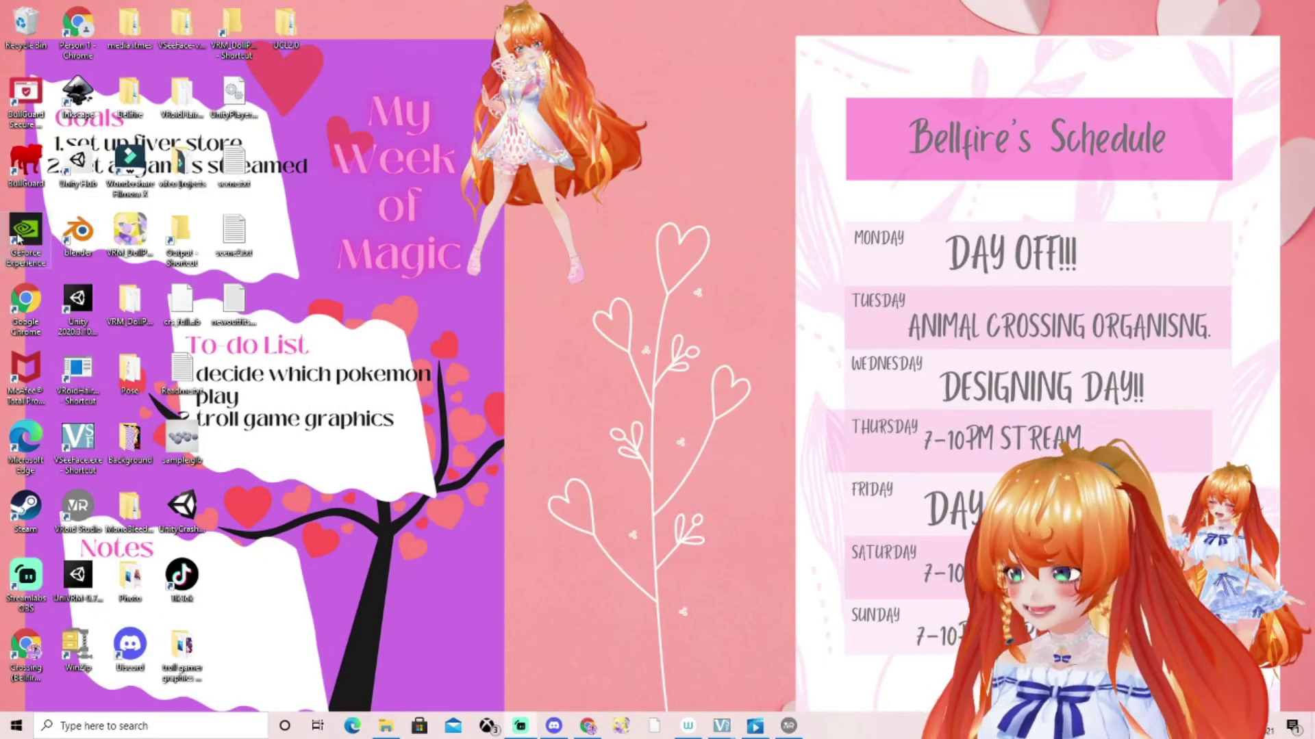
double_click(130, 96)
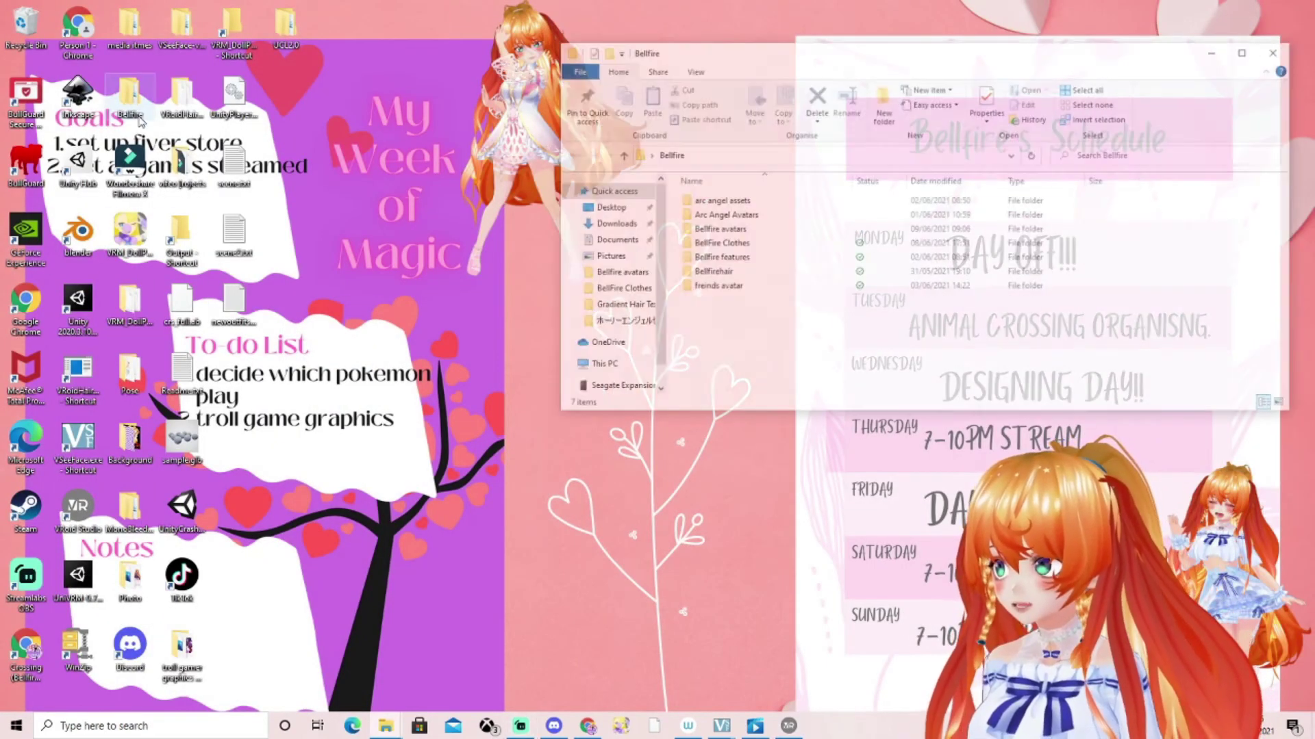
double_click(718, 229)
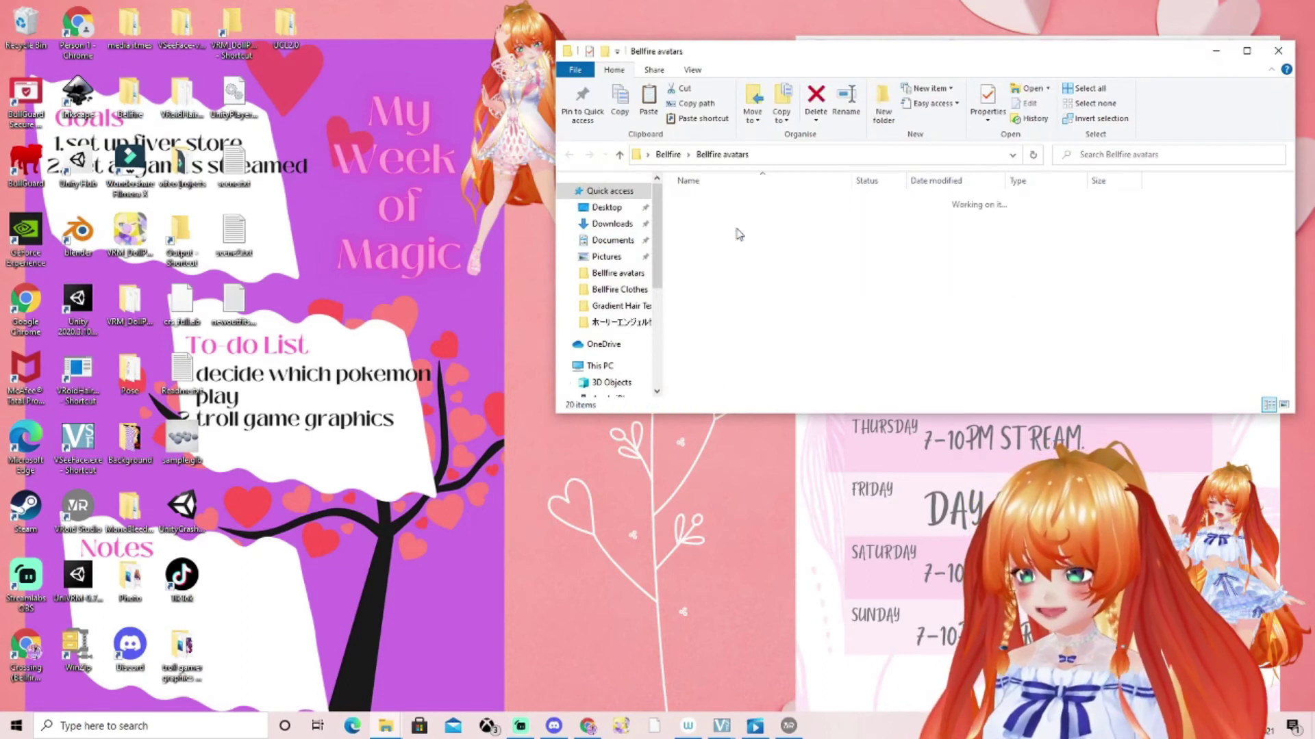
scroll(706, 336, "down", 2)
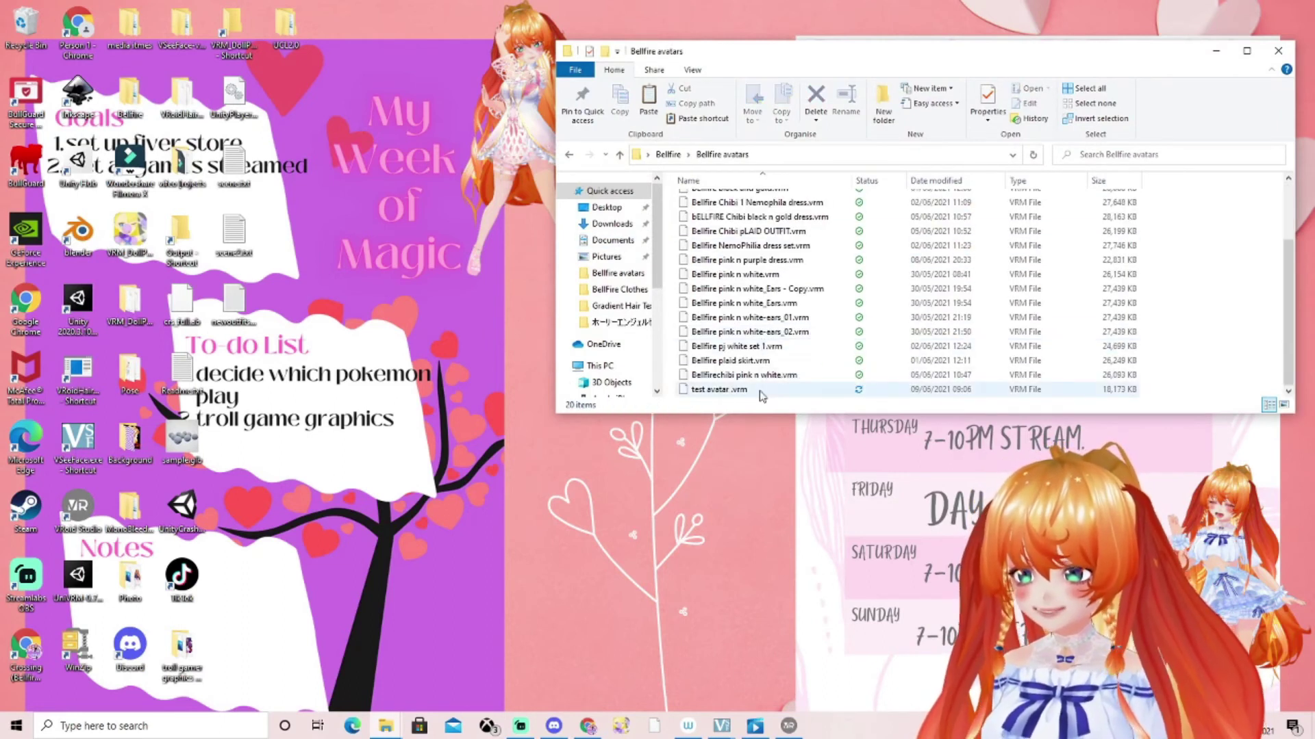